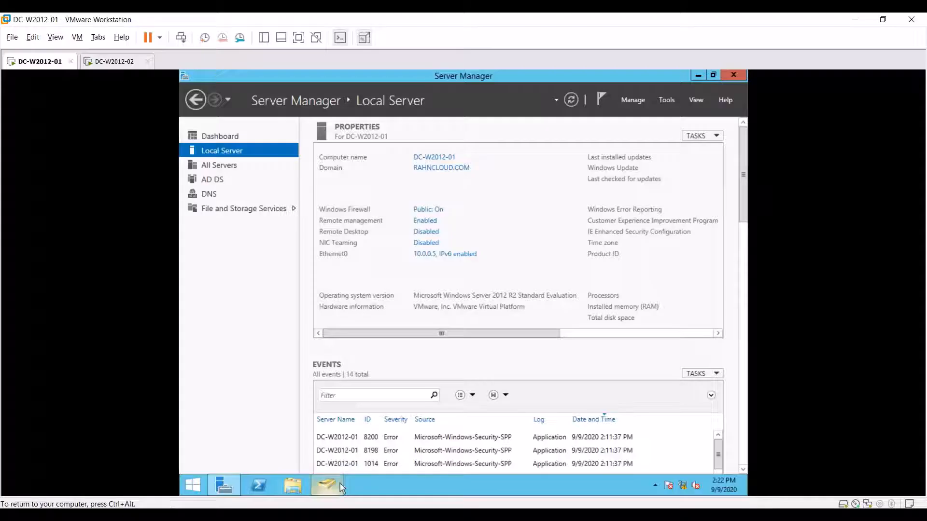
- Check that DC-W2012-01 and DC-W2012-02 are listed under Domain Controllers, then switch to the DC-W2012-02 VM
{"action": "left_click", "coordinate": [328, 484]}
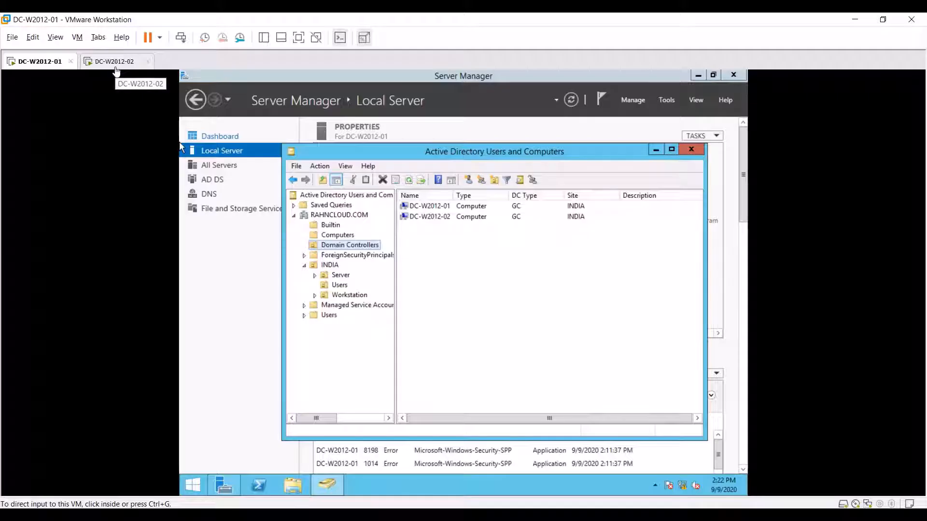
{"action": "left_click", "coordinate": [115, 68]}
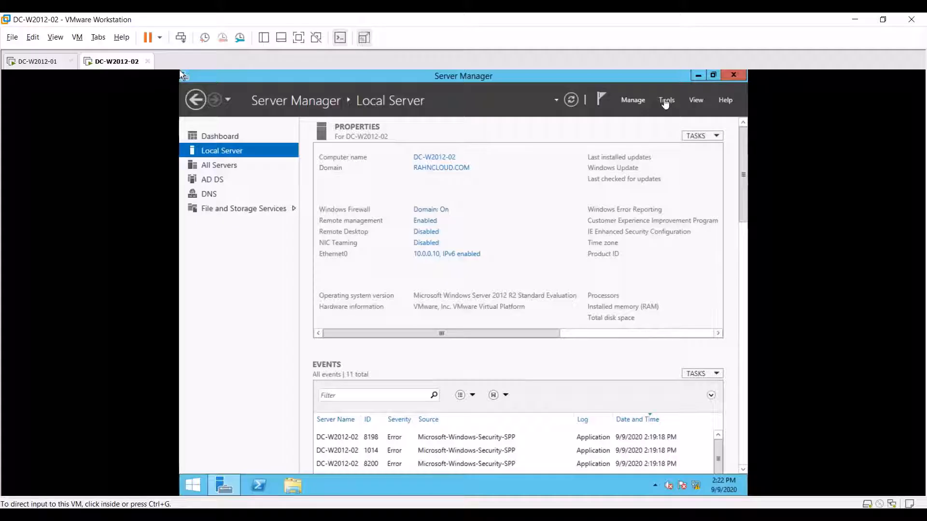
- On DC-W2012-02, launch Remove Roles and Features from Server Manager's Manage menu
{"action": "left_click", "coordinate": [669, 106]}
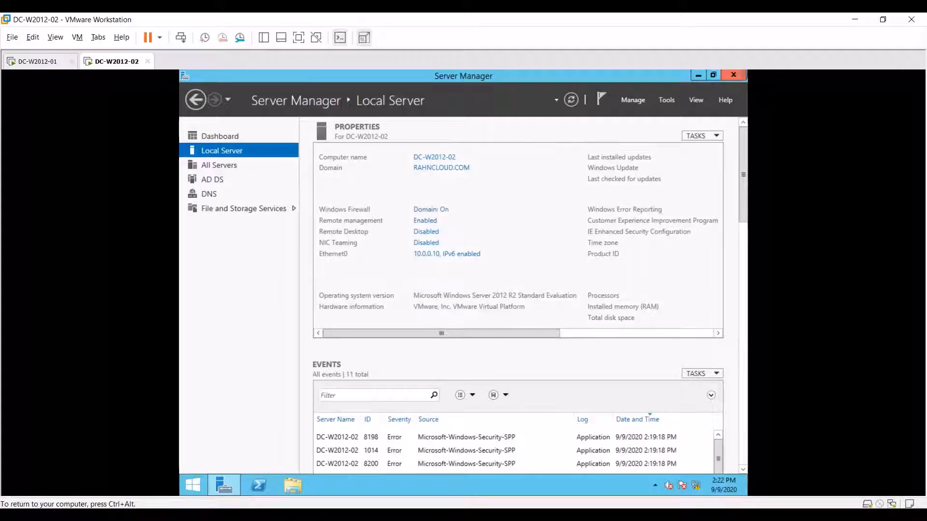
{"action": "left_click", "coordinate": [667, 101]}
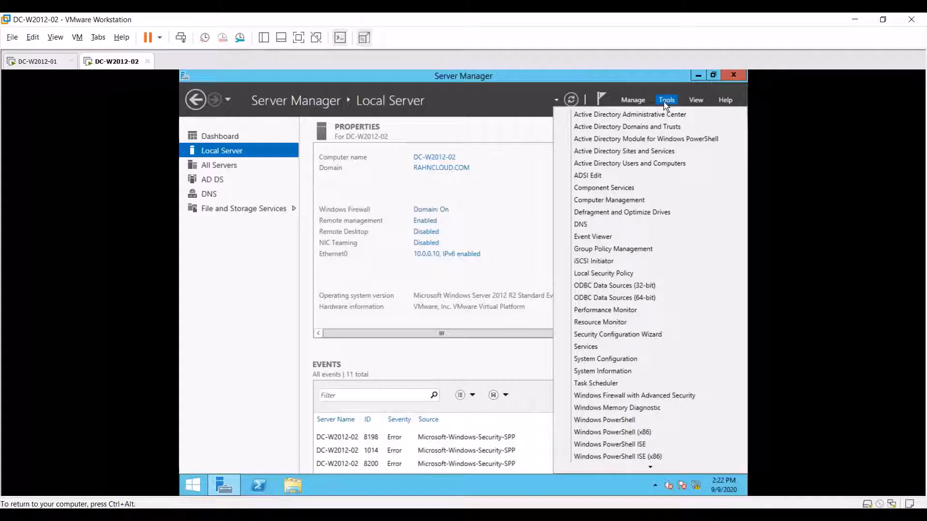
{"action": "left_click", "coordinate": [633, 101]}
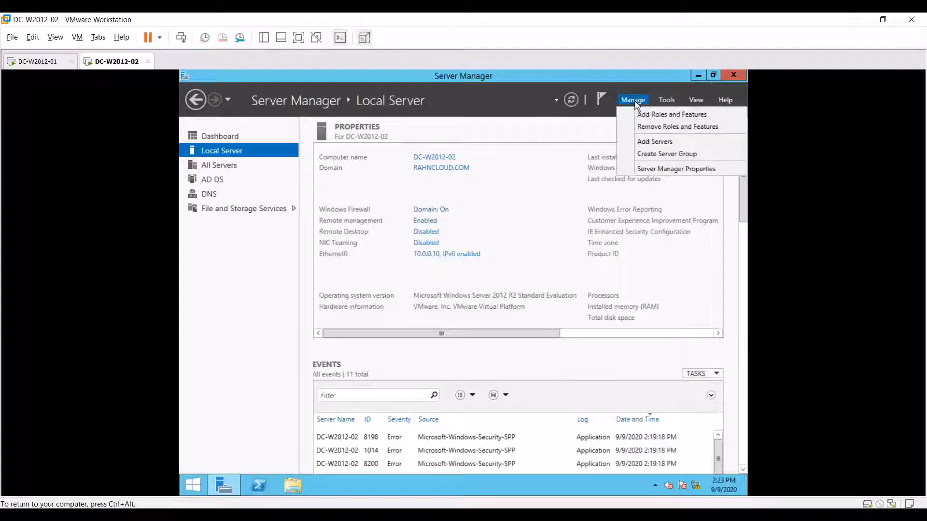
{"action": "left_click", "coordinate": [668, 127]}
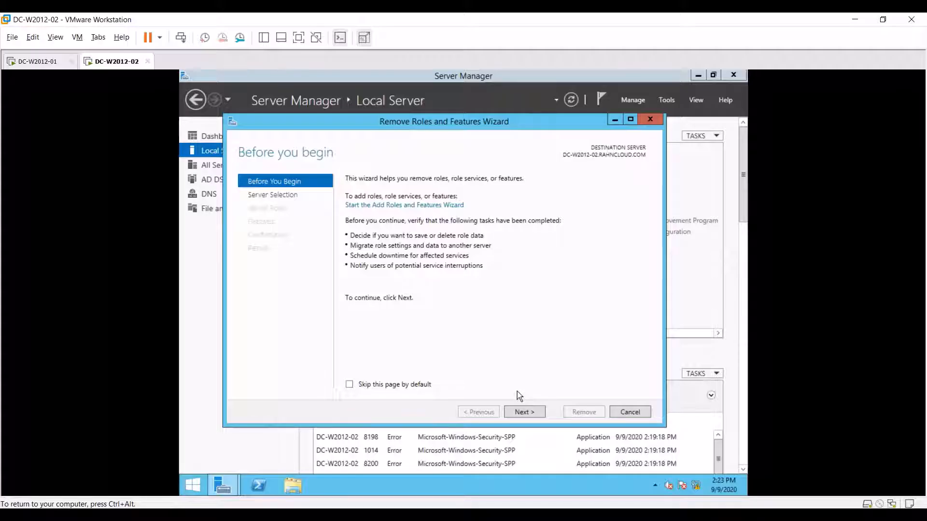
- Deselect Active Directory Domain Services and its management tools, triggering the must-demote validation error
{"action": "left_click", "coordinate": [536, 414]}
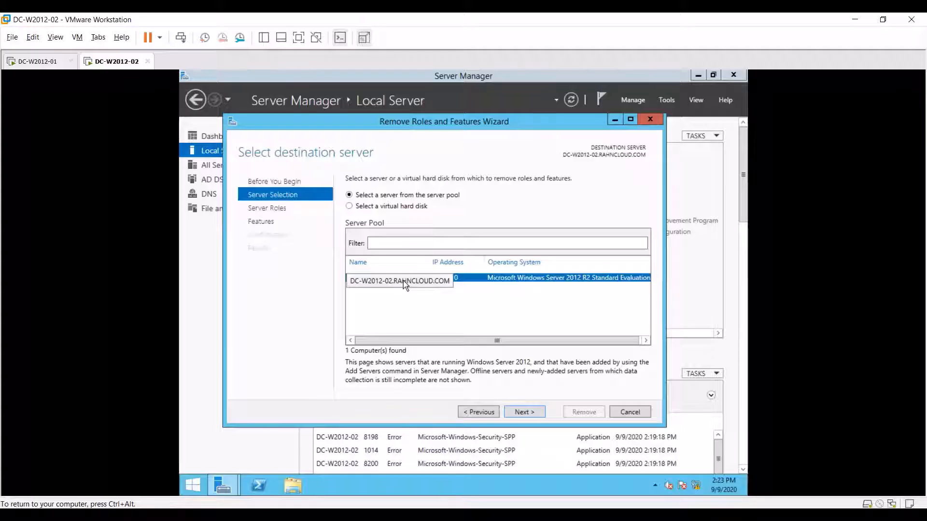
{"action": "left_click", "coordinate": [526, 413]}
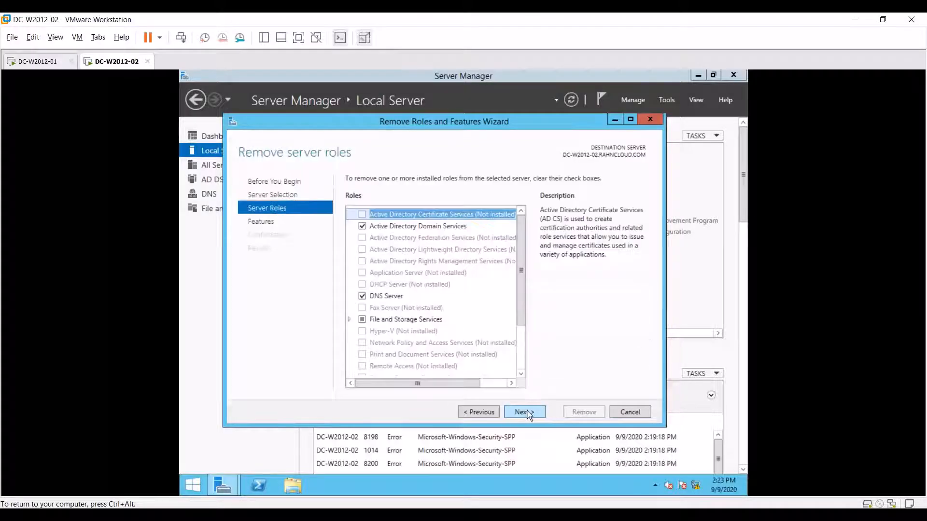
{"action": "left_click", "coordinate": [362, 227]}
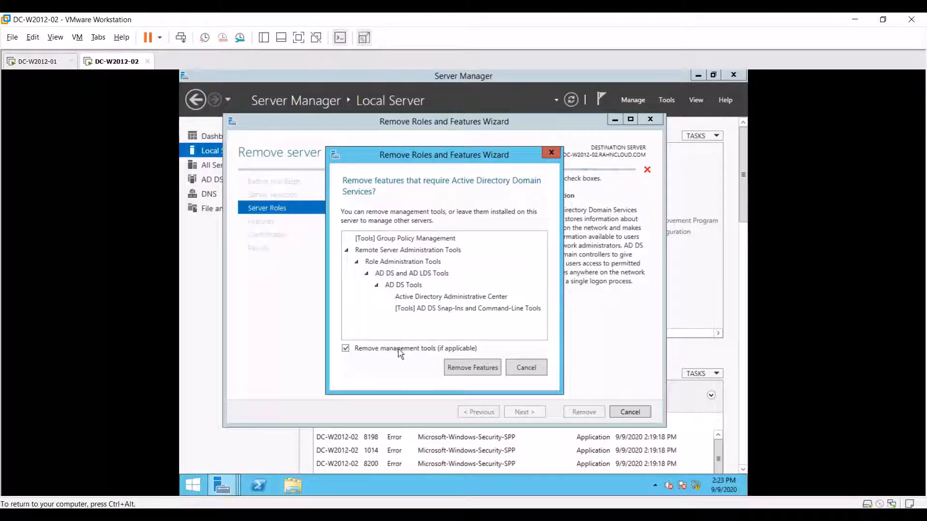
{"action": "left_click", "coordinate": [473, 370]}
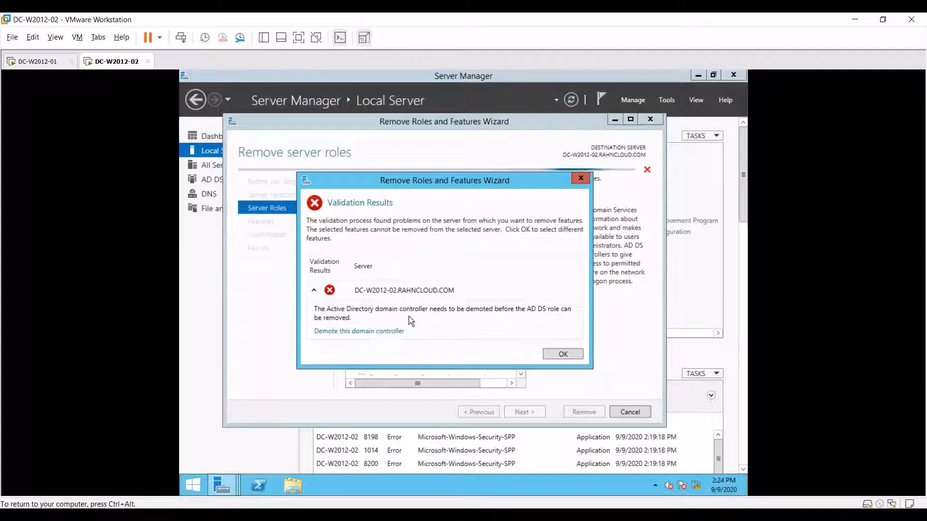
- Follow the 'Demote this domain controller' link in the Validation Results
{"action": "left_click", "coordinate": [356, 332]}
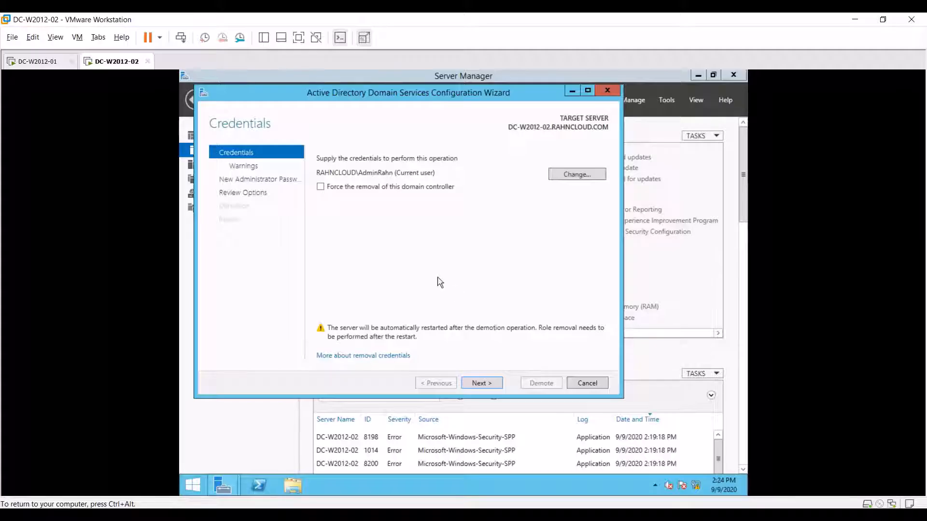
- Force the domain controller's removal and confirm proceeding despite losing DNS Server and Global Catalog
{"action": "left_click", "coordinate": [320, 188]}
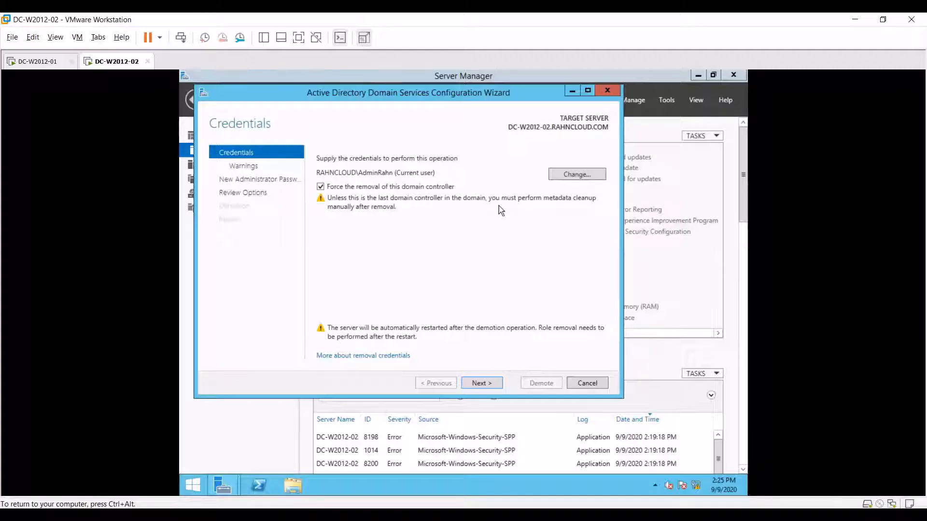
{"action": "left_click", "coordinate": [482, 383]}
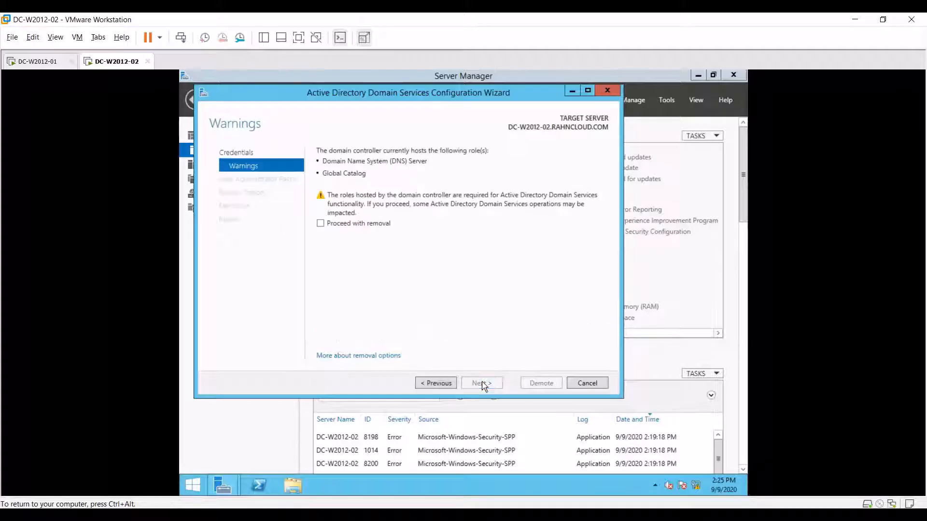
{"action": "left_click", "coordinate": [335, 224]}
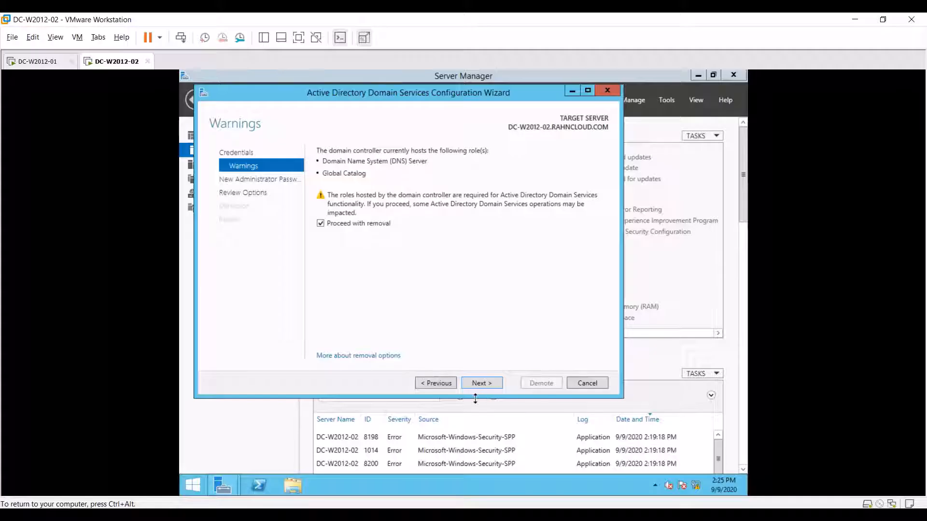
{"action": "left_click", "coordinate": [487, 386]}
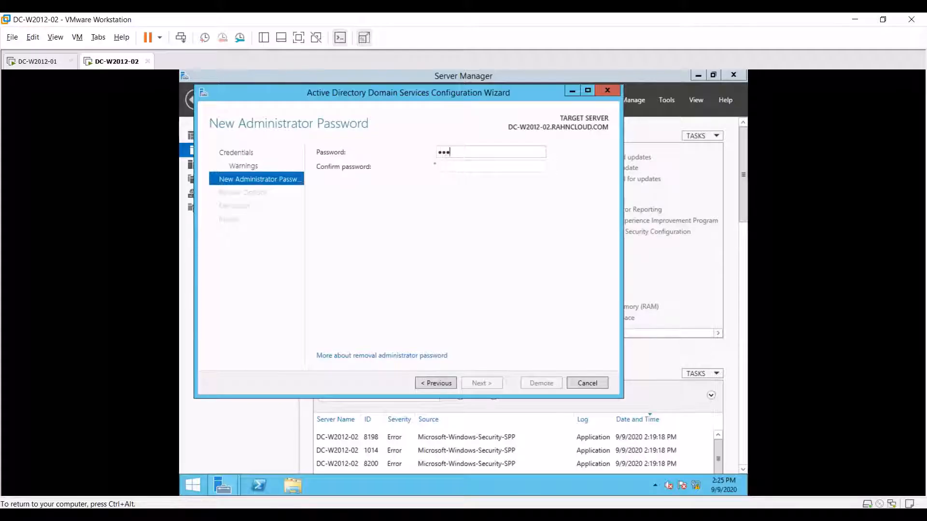
- Enter and confirm the new local administrator password, then go on to Review Options
{"action": "type", "text": "••"}
{"action": "key", "text": "Tab"}
{"action": "type", "text": "••••••••••"}
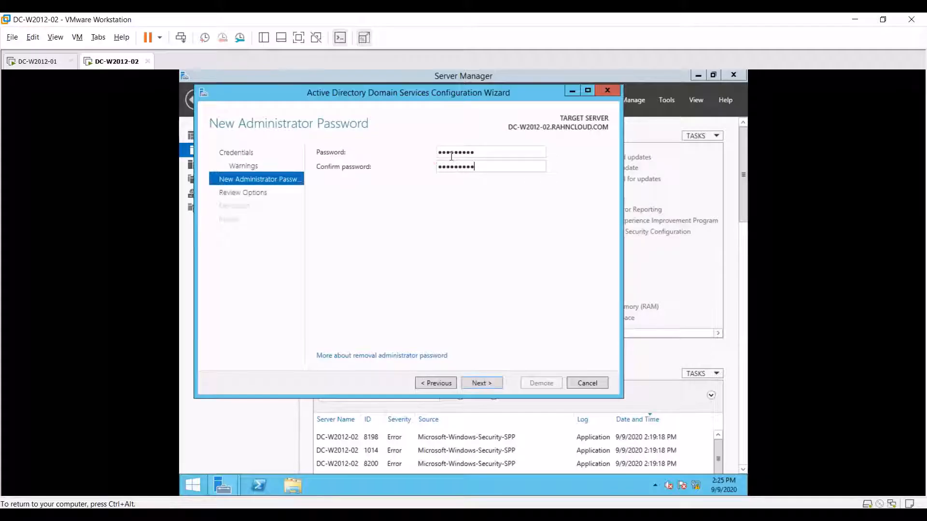
{"action": "left_click", "coordinate": [481, 383]}
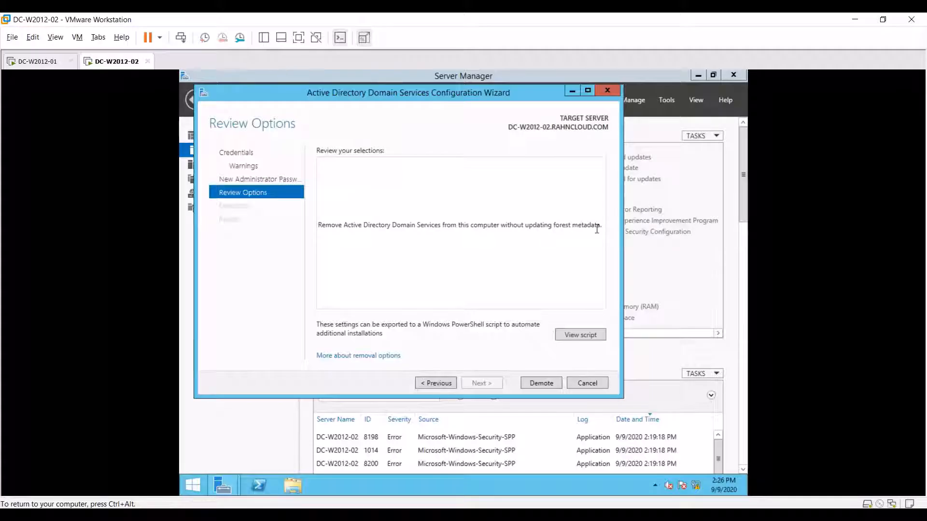
- Start demoting DC-W2012-02 and let the demotion run to completion
{"action": "left_click", "coordinate": [540, 384]}
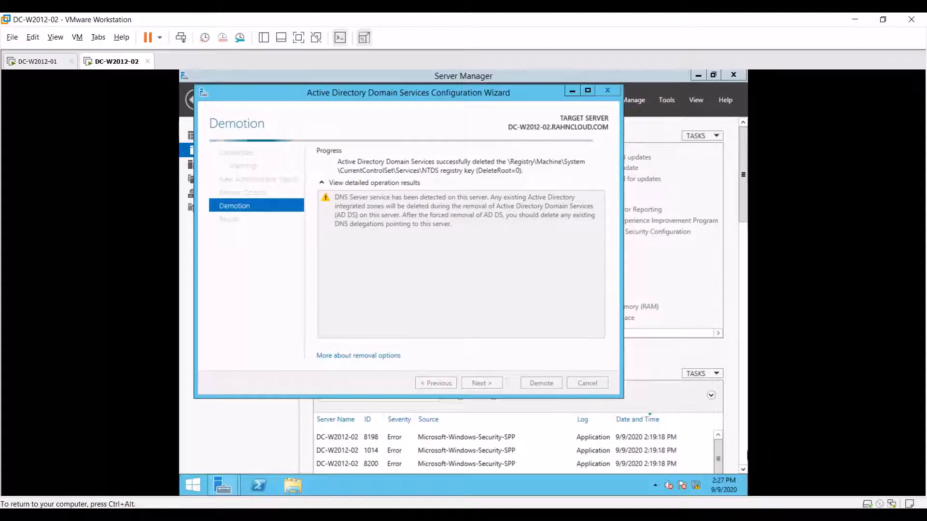
{"action": "key", "text": "super+c"}
{"action": "key", "text": "Escape"}
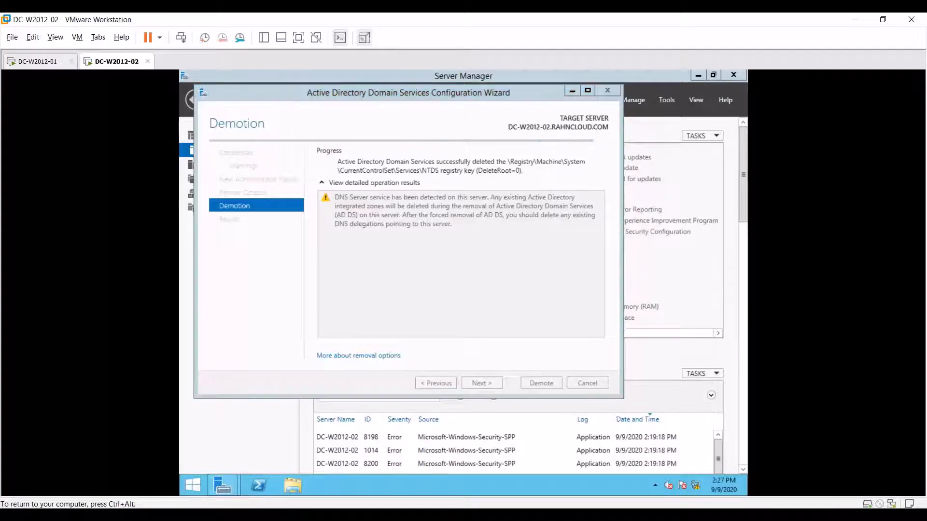
- Release input from the VM and turn up the host speaker volume
{"action": "key", "text": "ctrl+alt"}
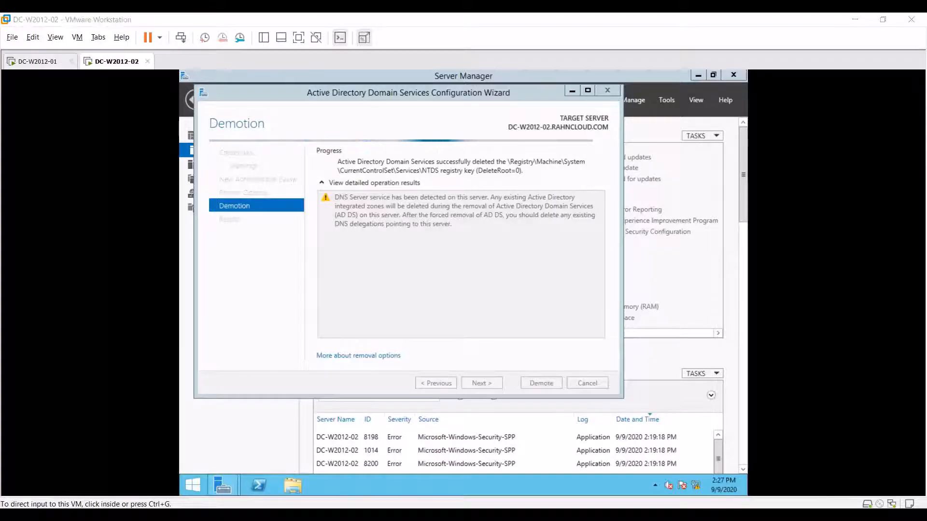
{"action": "left_click", "coordinate": [813, 502]}
{"action": "scroll", "coordinate": [813, 502], "scroll_direction": "up", "scroll_amount": 6}
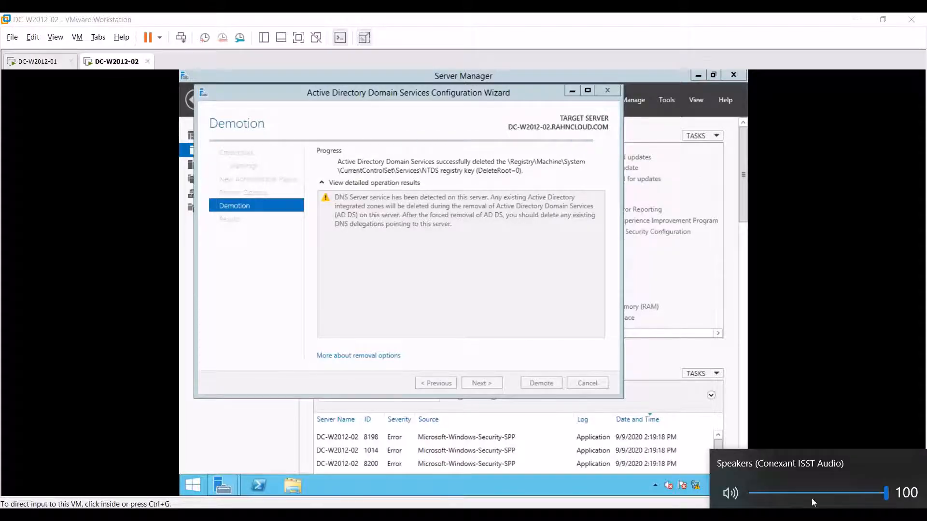
{"action": "key", "text": "Escape"}
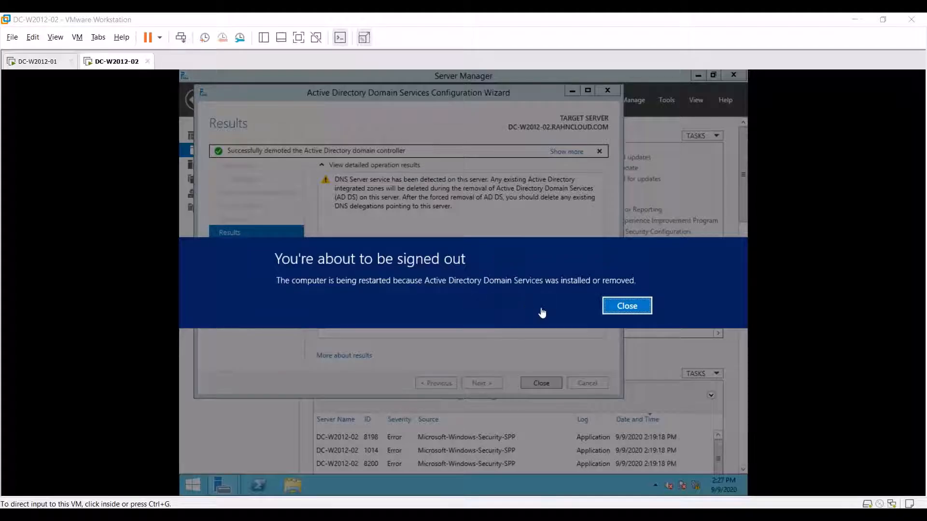
- Close the sign-out notice, let DC-W2012-02 restart, and sign in as Administrator
{"action": "left_click", "coordinate": [632, 307]}
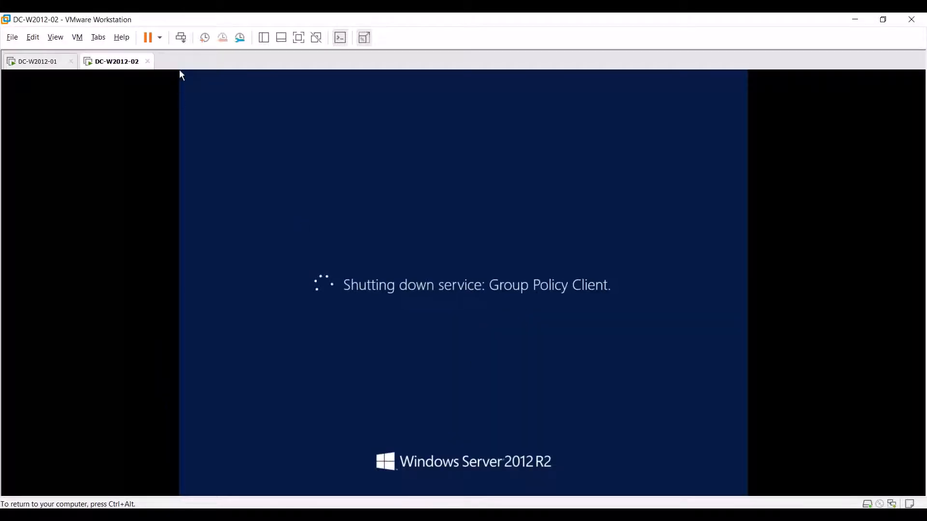
{"action": "key", "text": "ctrl+alt"}
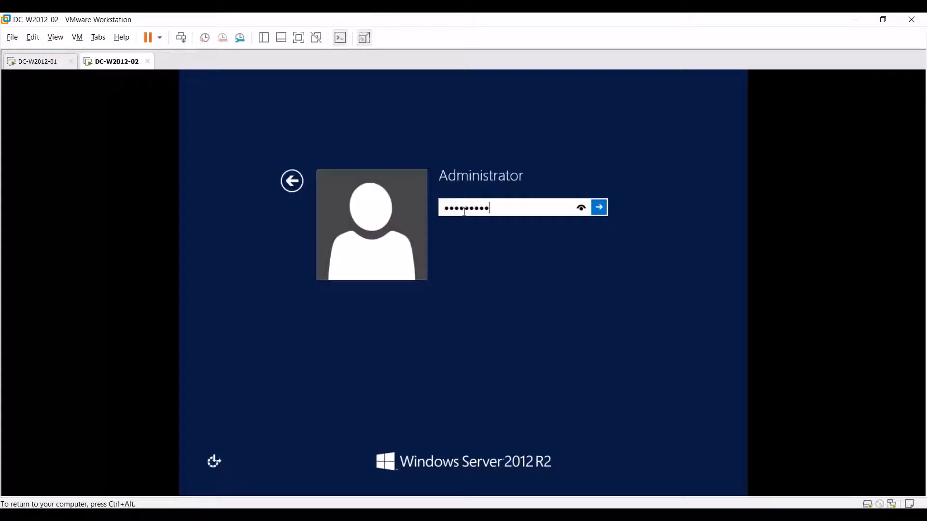
{"action": "key", "text": "Return"}
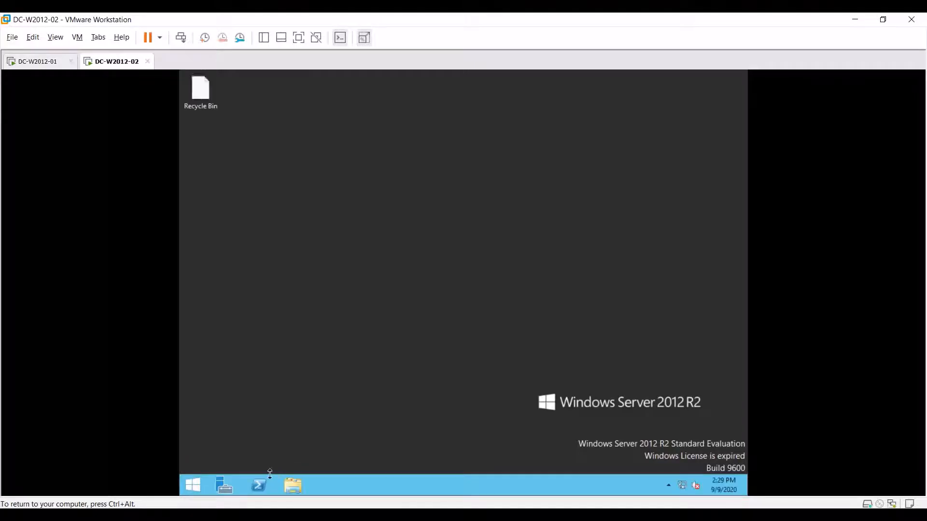
- Open Server Manager maximized on Local Server, now in WORKGROUP, and show the post-deployment notice
{"action": "left_click", "coordinate": [227, 485]}
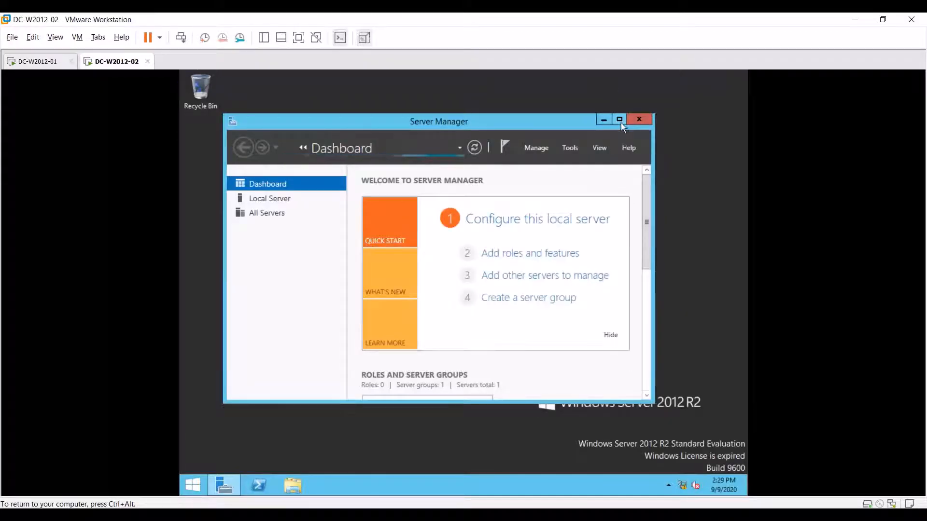
{"action": "left_click", "coordinate": [619, 119]}
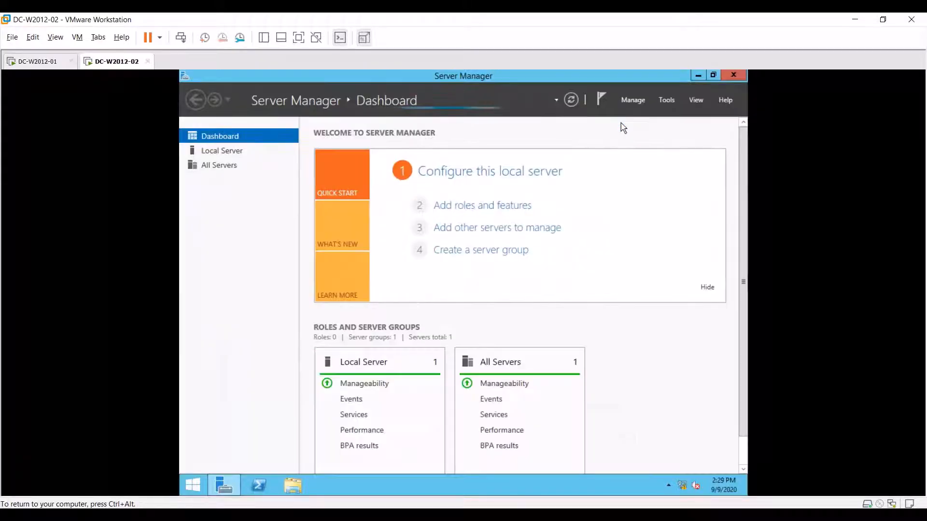
{"action": "left_click", "coordinate": [224, 152]}
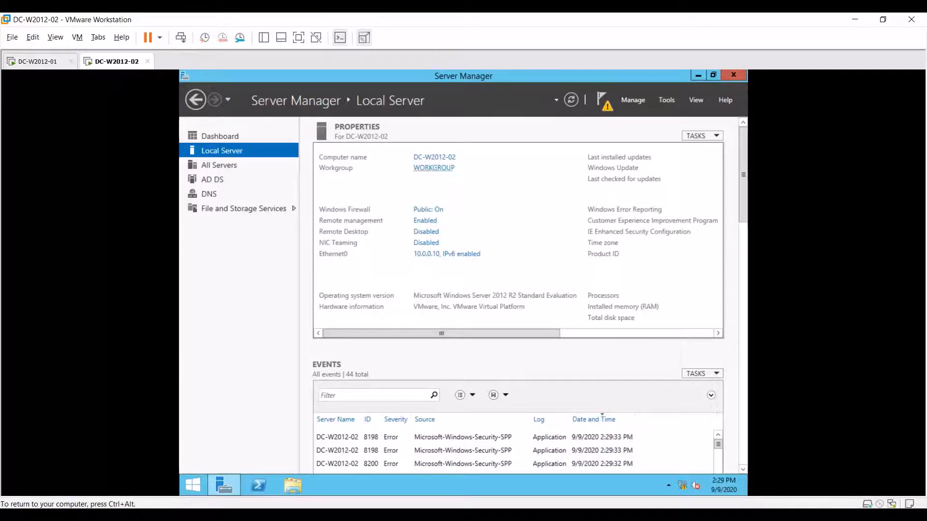
{"action": "left_click", "coordinate": [609, 95]}
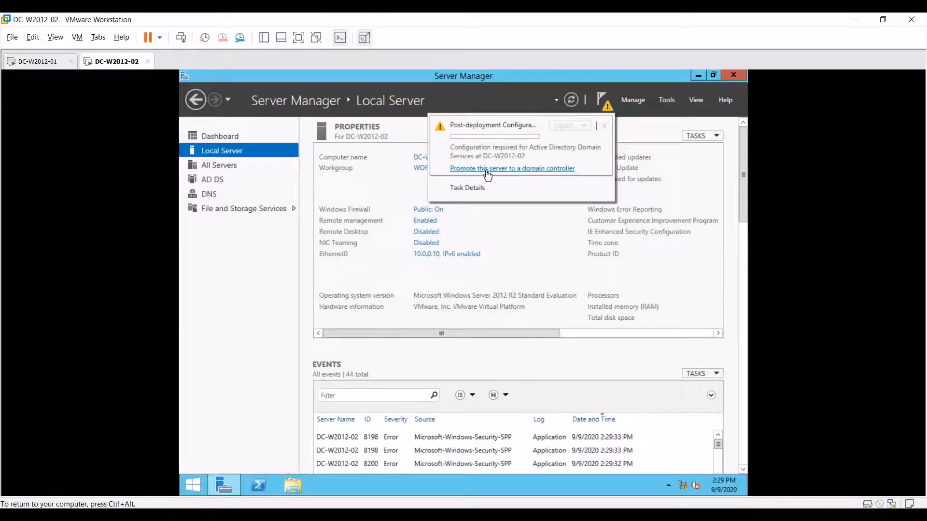
- Relaunch Remove Roles and Features and advance to the Server Roles page for DC-W2012-02
{"action": "left_click", "coordinate": [635, 101]}
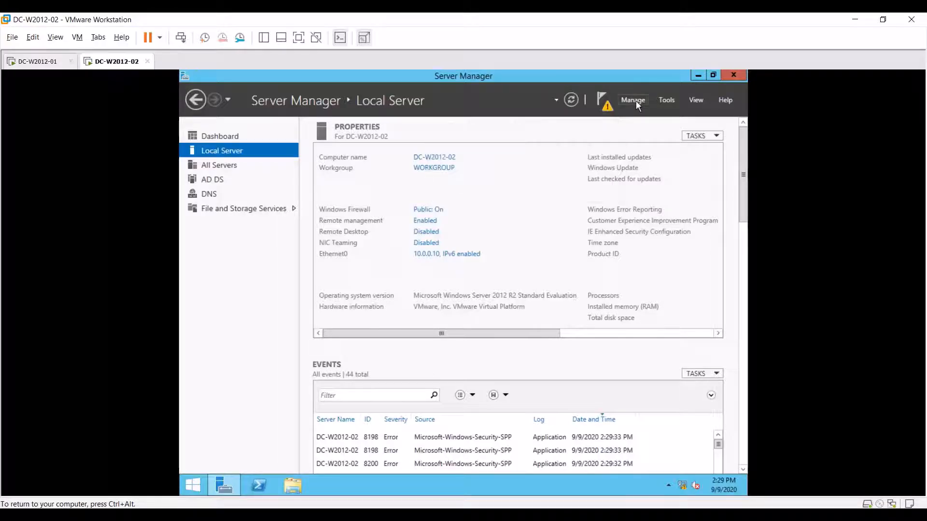
{"action": "left_click", "coordinate": [636, 102]}
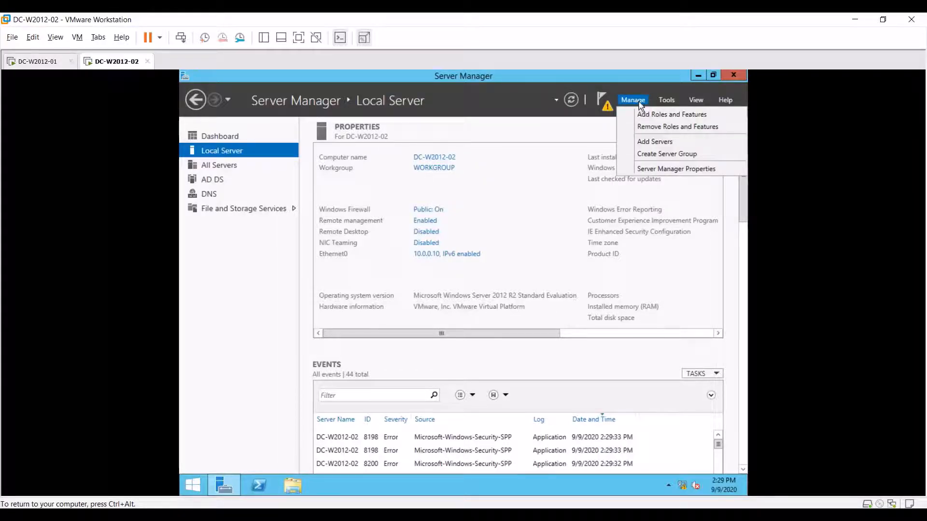
{"action": "left_click", "coordinate": [663, 126]}
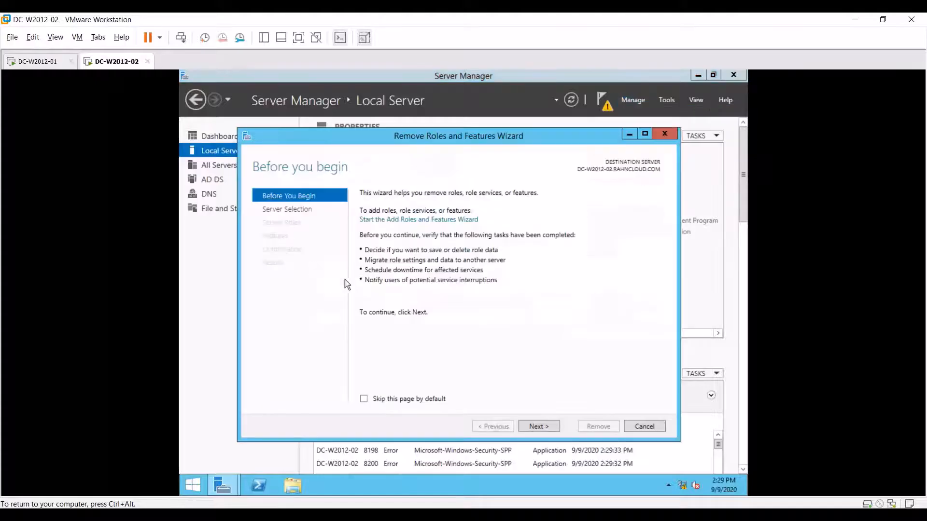
{"action": "left_click", "coordinate": [536, 428]}
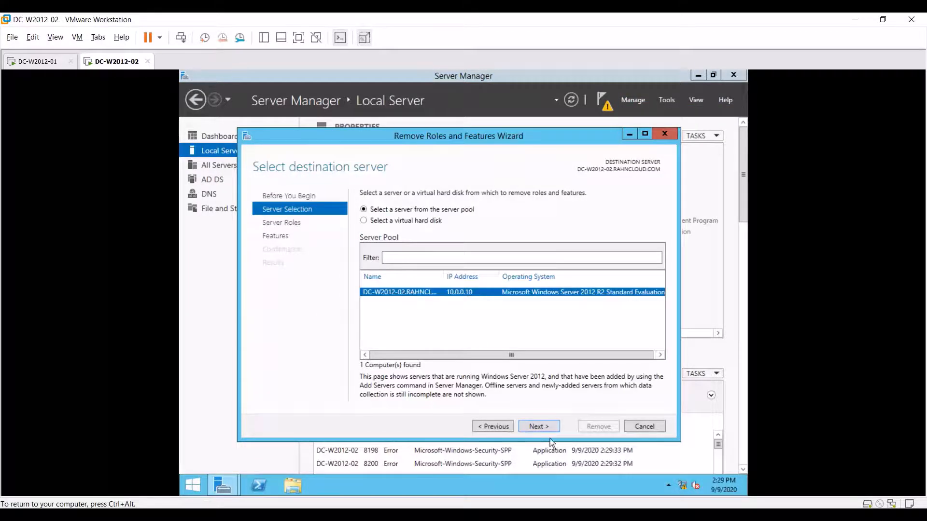
{"action": "left_click", "coordinate": [537, 426]}
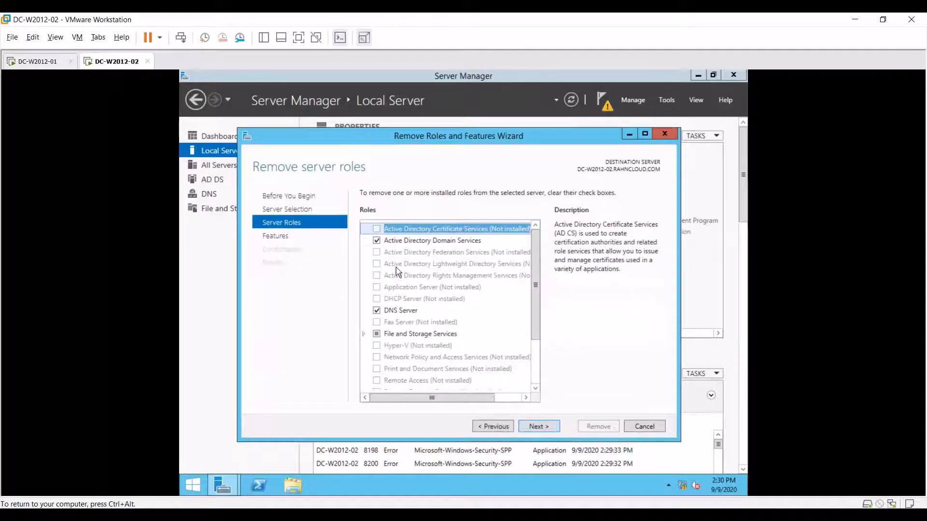
- Clear AD DS and DNS Server along with their management tools, and run the removal
{"action": "left_click", "coordinate": [377, 242]}
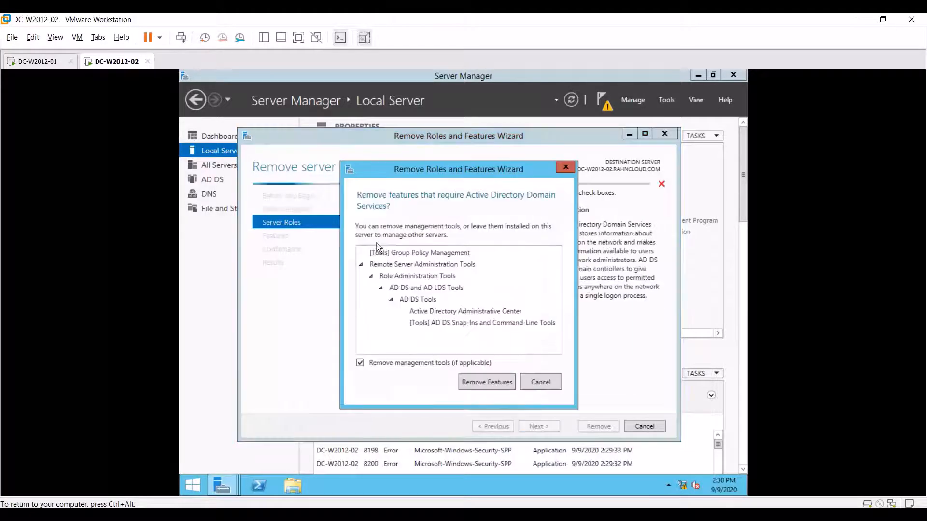
{"action": "left_click", "coordinate": [498, 392]}
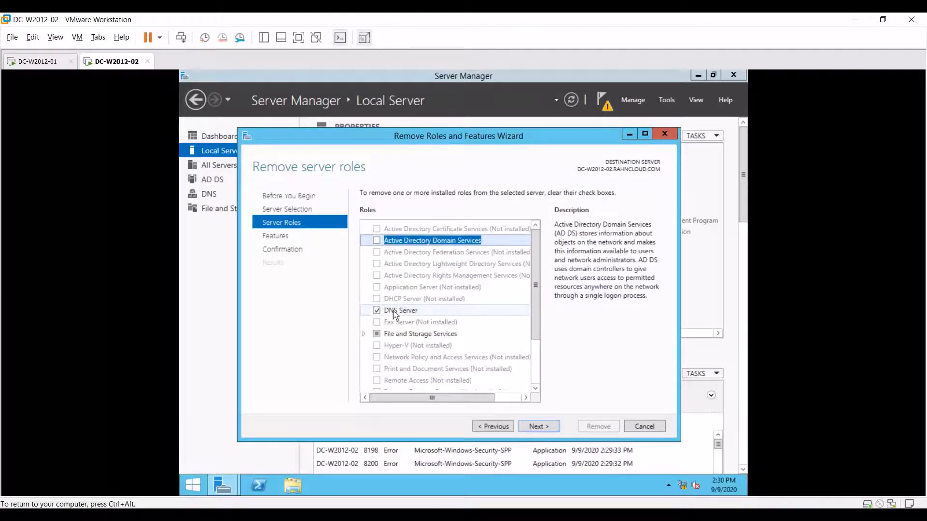
{"action": "left_click", "coordinate": [377, 311]}
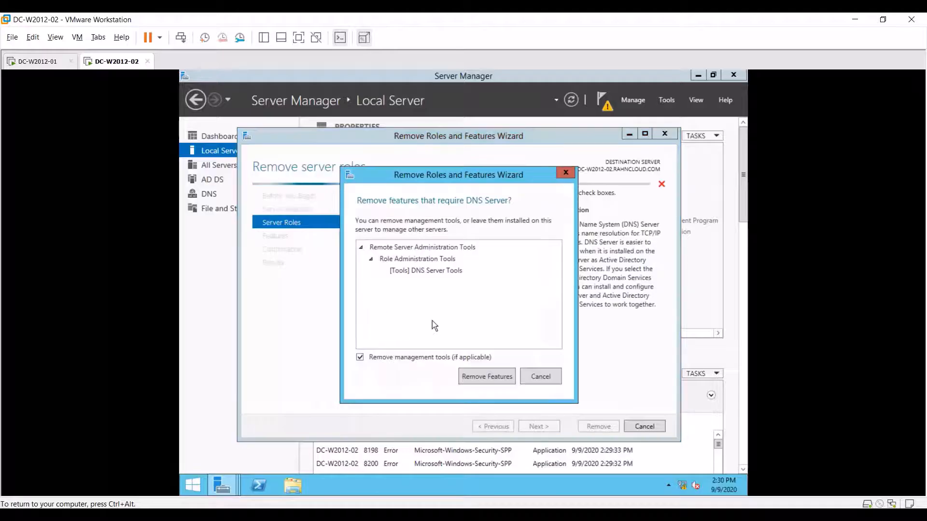
{"action": "left_click", "coordinate": [489, 376]}
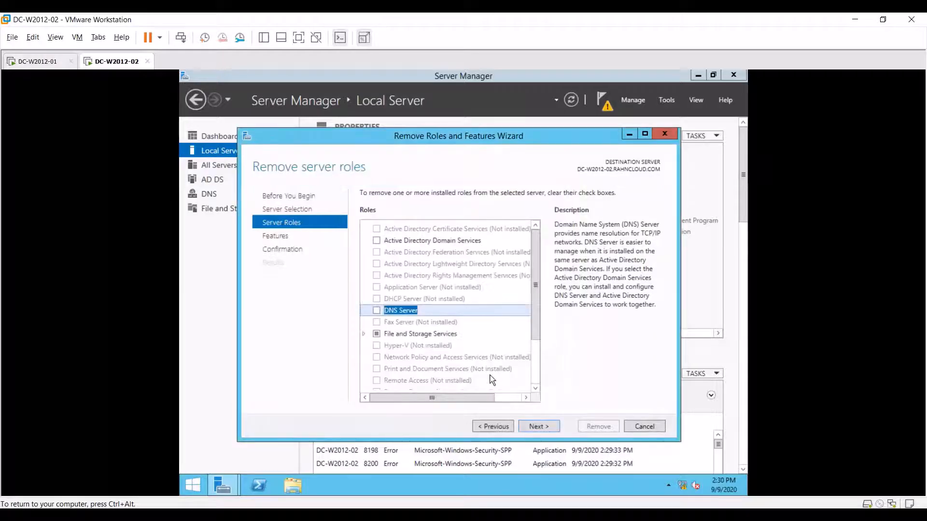
{"action": "left_click", "coordinate": [551, 425]}
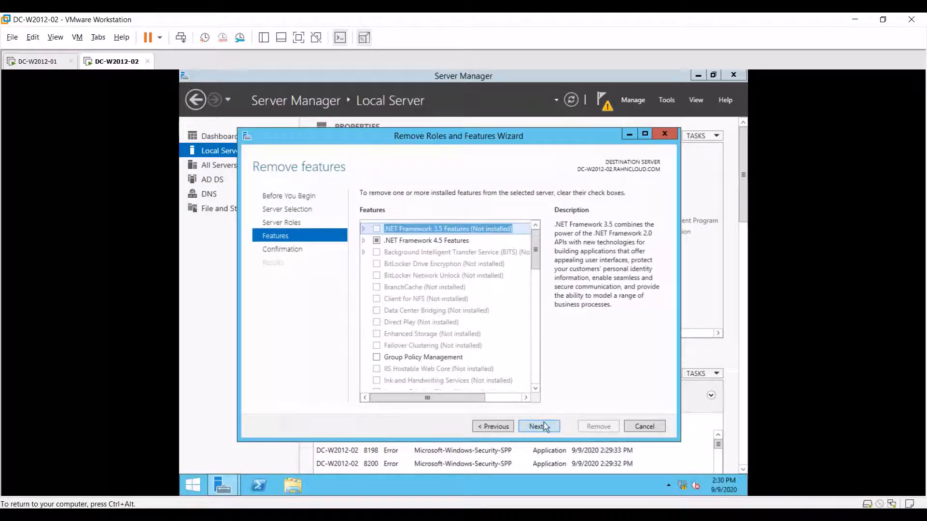
{"action": "left_click", "coordinate": [545, 427]}
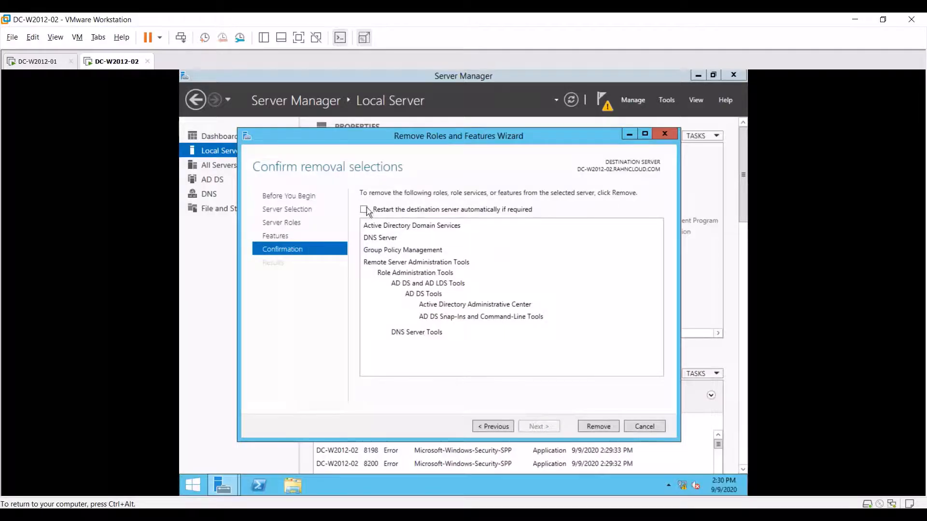
{"action": "left_click", "coordinate": [593, 431]}
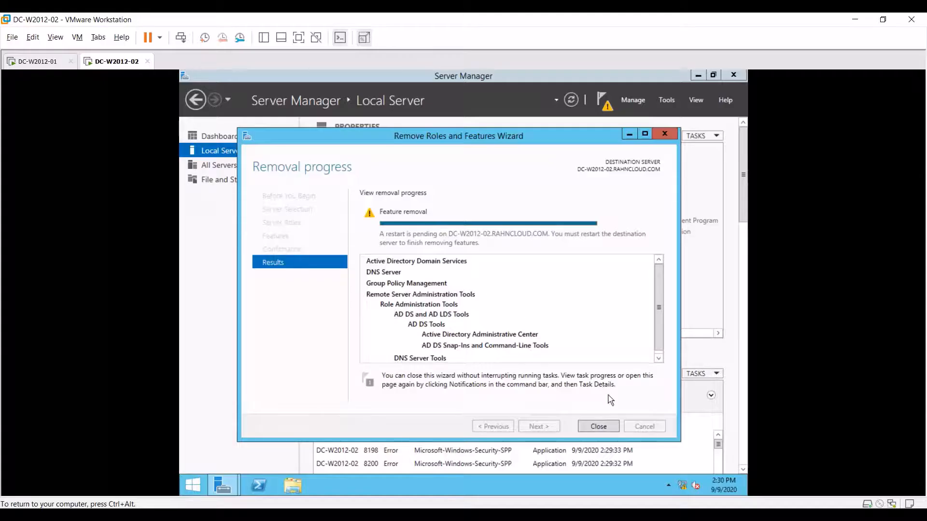
- Close the removal wizard, restart DC-W2012-02 with shutdown -r -t 0 in PowerShell, and sign in as Administrator
{"action": "left_click", "coordinate": [604, 426]}
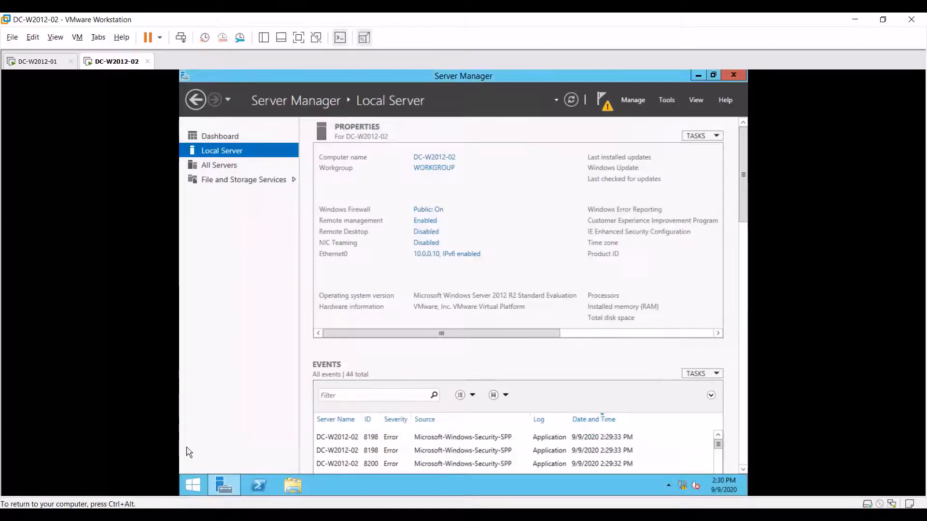
{"action": "left_click", "coordinate": [269, 495]}
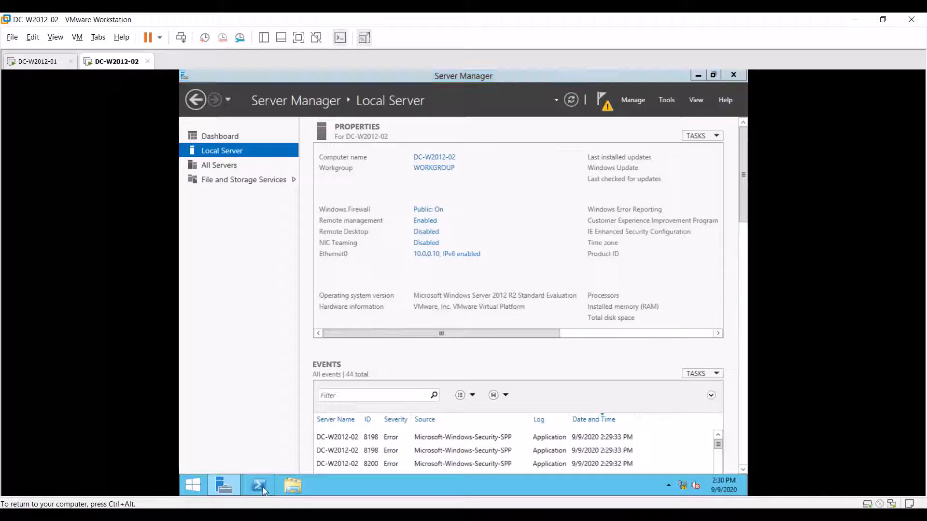
{"action": "left_click", "coordinate": [404, 187]}
{"action": "type", "text": "shutdown -r -"}
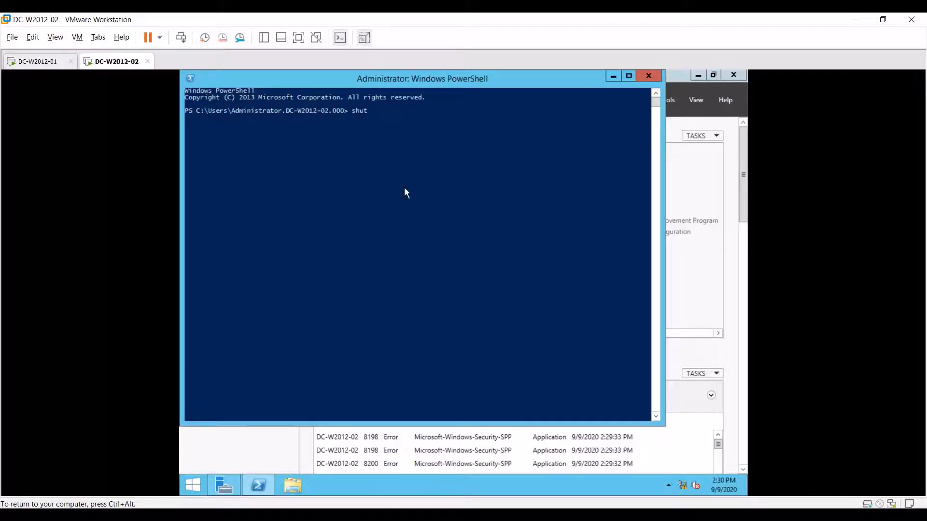
{"action": "type", "text": "t 0"}
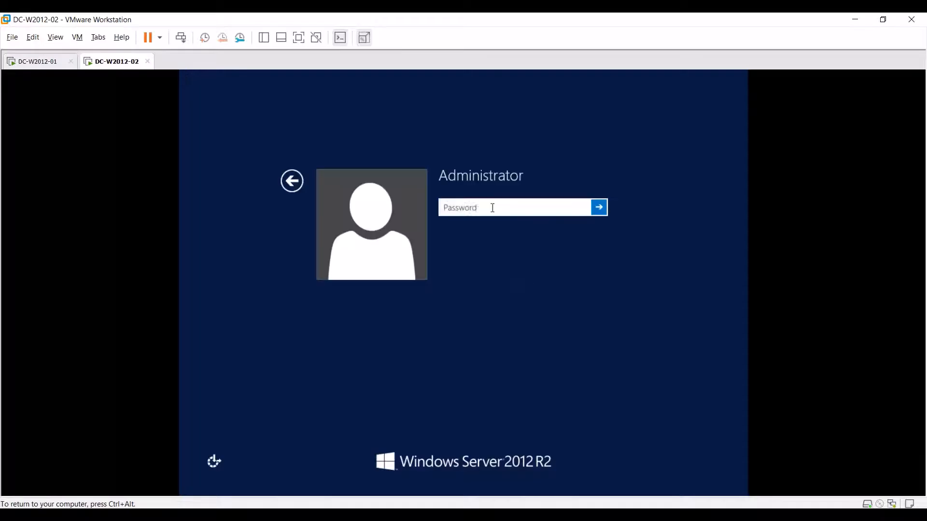
{"action": "type", "text": "Pa"}
{"action": "key", "text": "Return"}
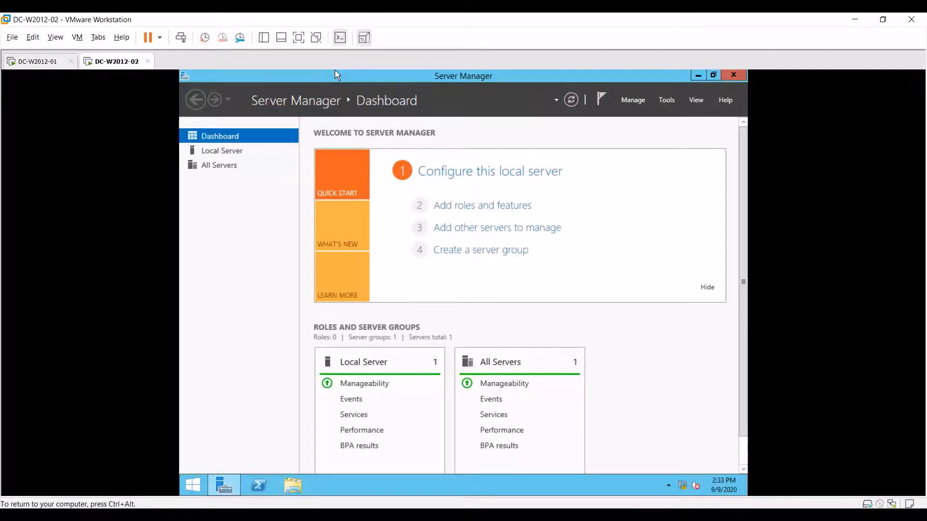
- Open Local Server and confirm in Remove Roles and Features that AD DS and DNS Server show Not installed
{"action": "left_click", "coordinate": [208, 152]}
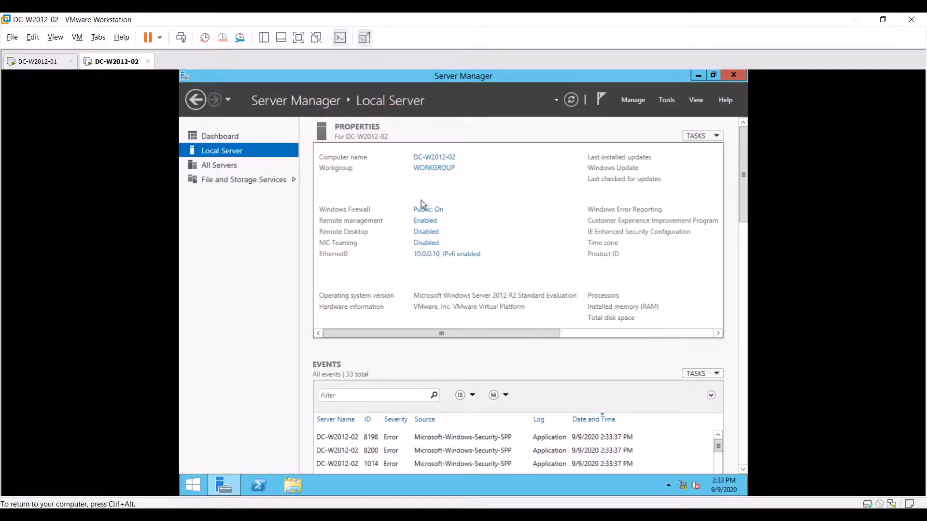
{"action": "left_click", "coordinate": [644, 99]}
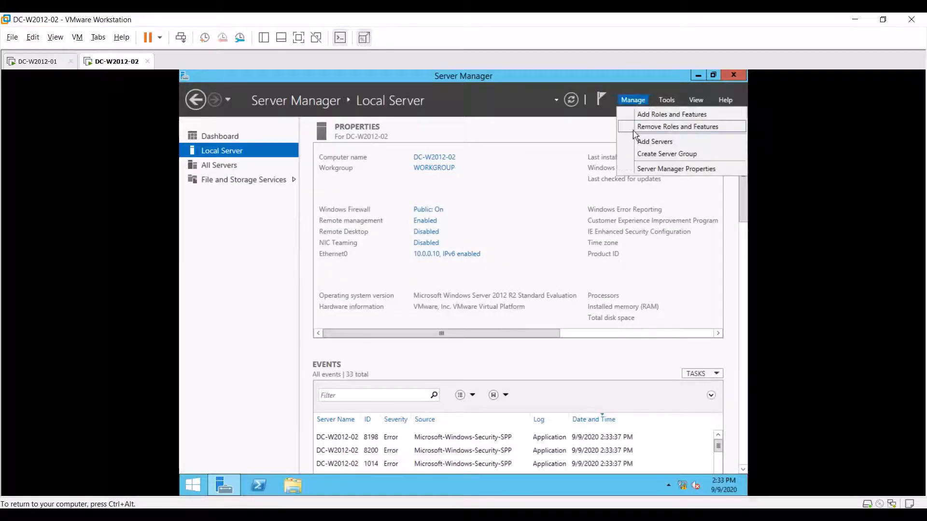
{"action": "left_click", "coordinate": [642, 127]}
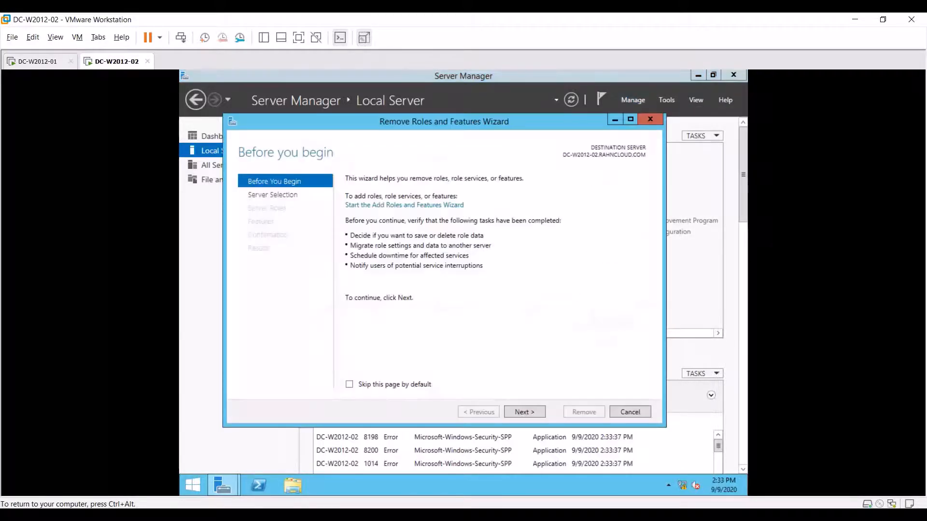
{"action": "left_click", "coordinate": [536, 413]}
{"action": "left_click", "coordinate": [535, 412]}
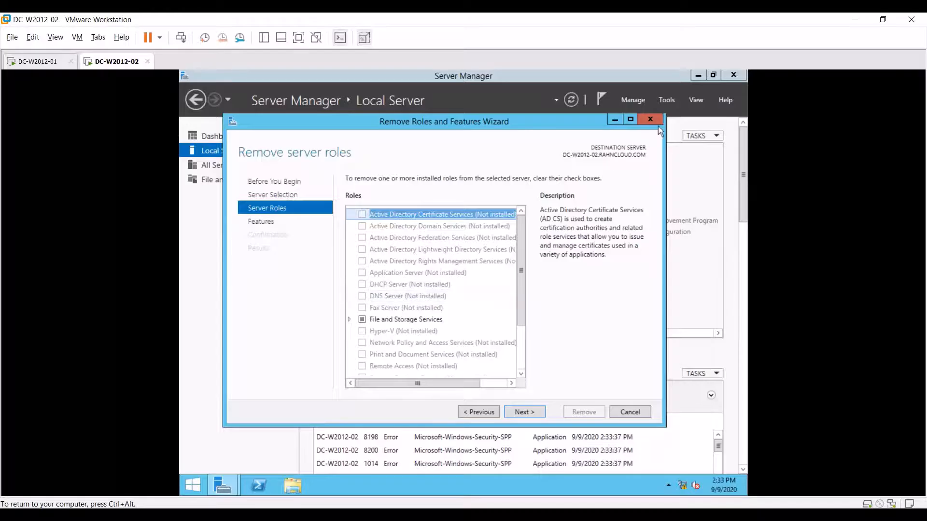
{"action": "left_click", "coordinate": [648, 118]}
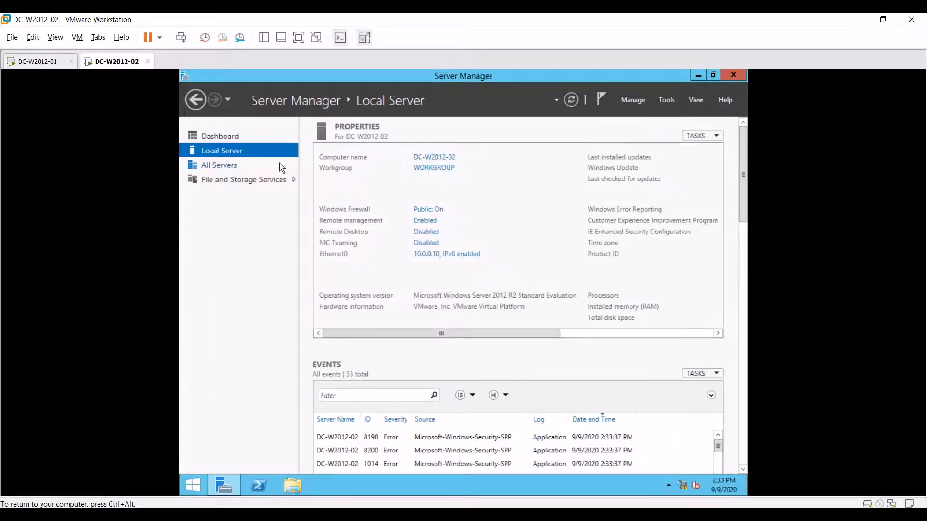
{"action": "key", "text": "ctrl+alt"}
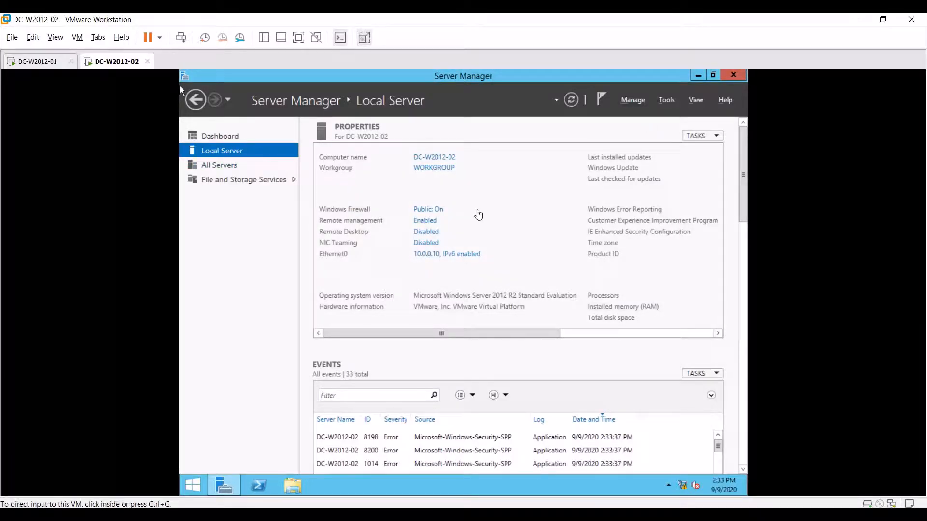
- On DC-W2012-01, delete the DC-W2012-02 computer object anyway, accepting the offline and global catalog warnings
{"action": "left_click", "coordinate": [49, 65]}
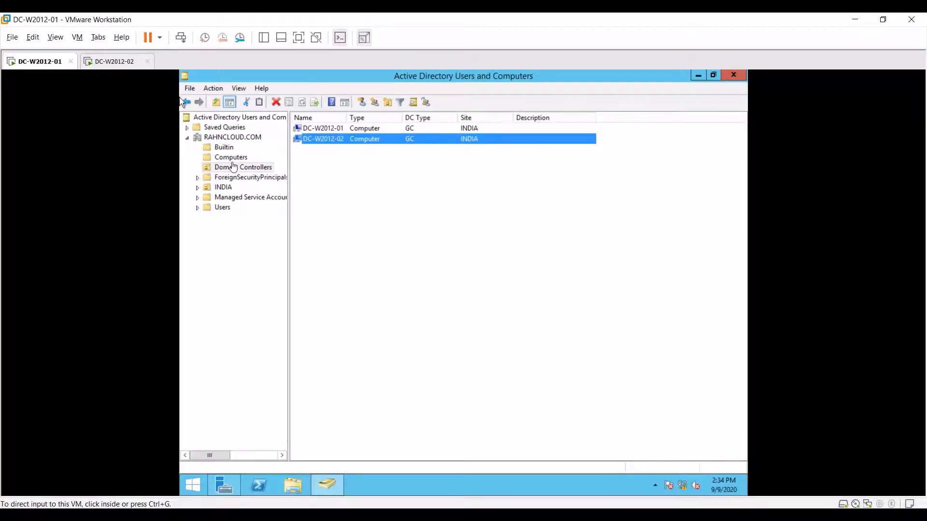
{"action": "left_click", "coordinate": [324, 137]}
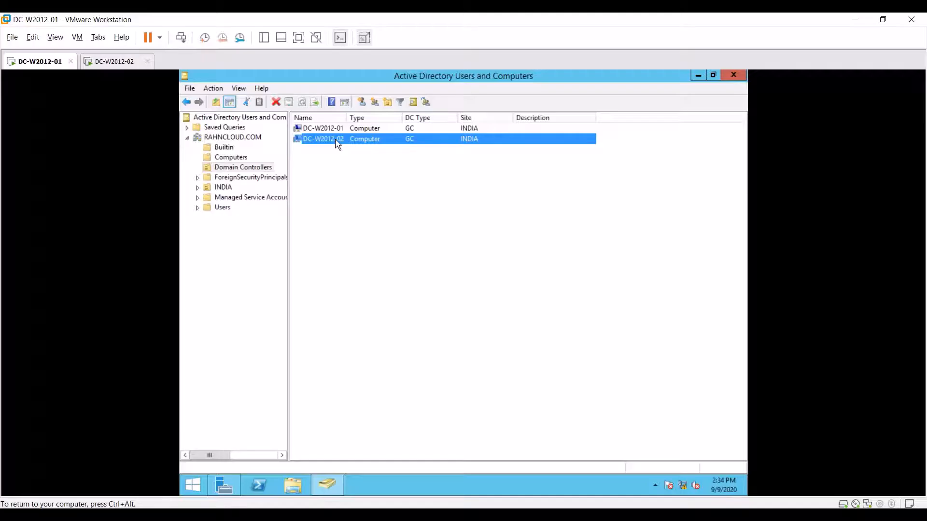
{"action": "right_click", "coordinate": [337, 143]}
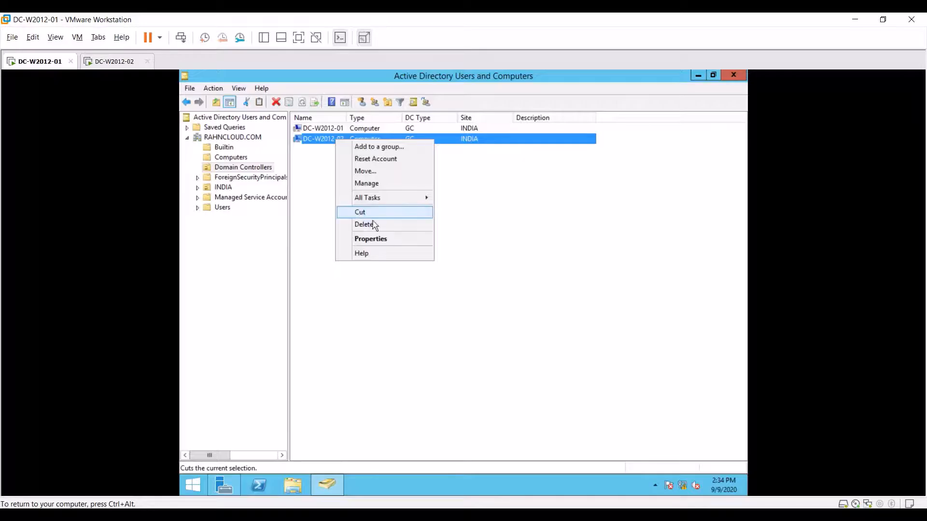
{"action": "left_click", "coordinate": [314, 143]}
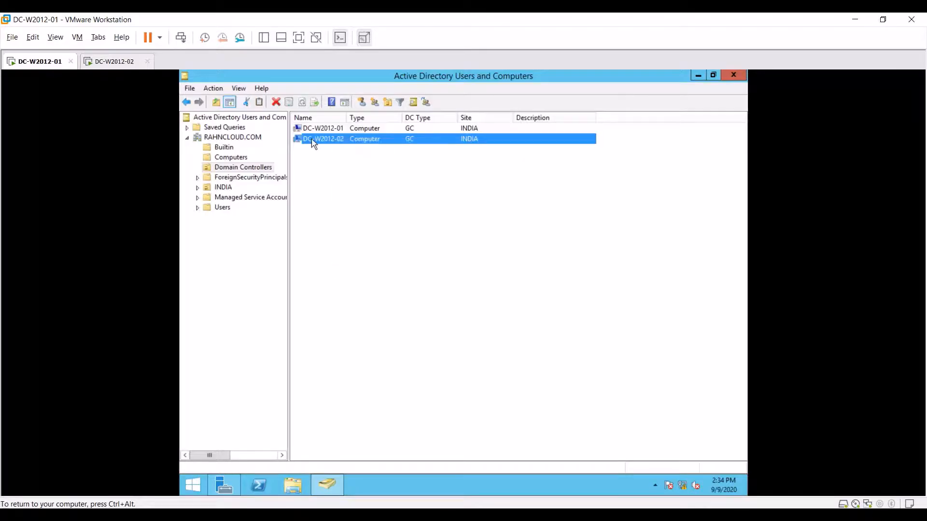
{"action": "right_click", "coordinate": [314, 143]}
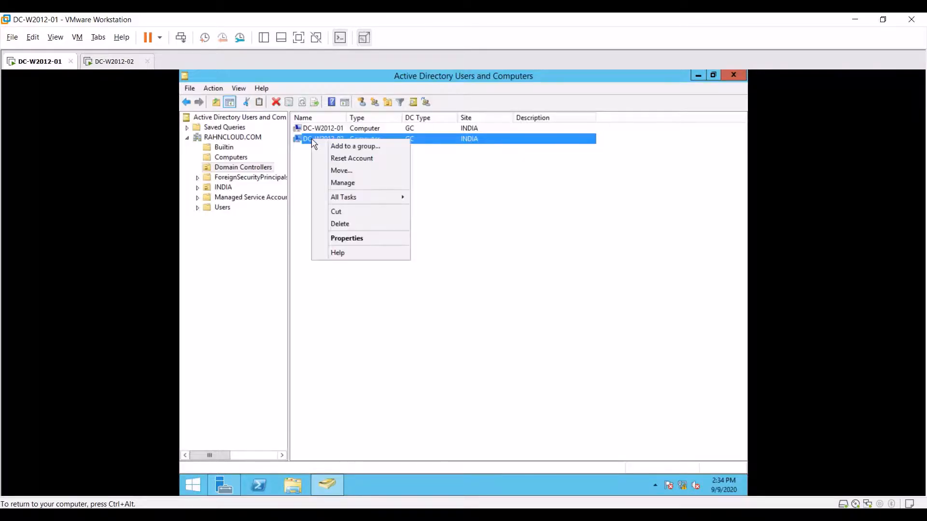
{"action": "left_click", "coordinate": [360, 225]}
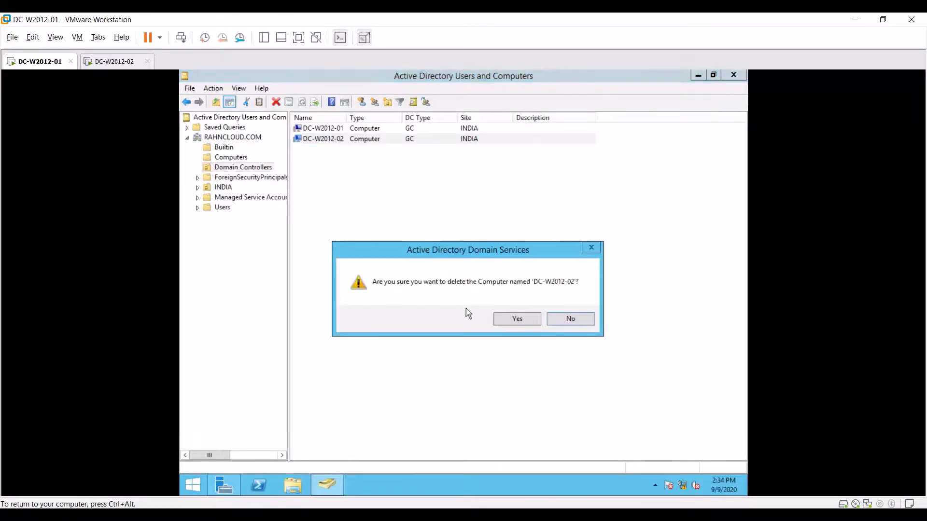
{"action": "left_click", "coordinate": [516, 322]}
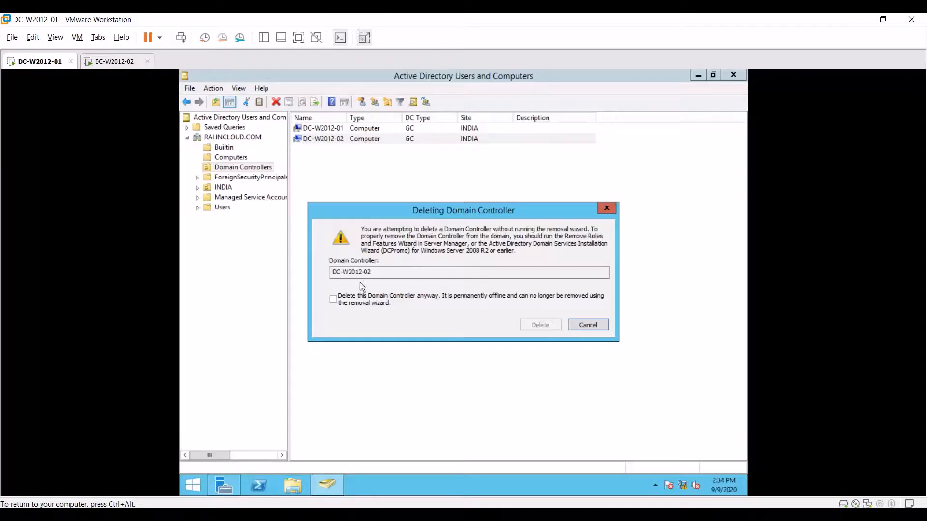
{"action": "left_click", "coordinate": [333, 300]}
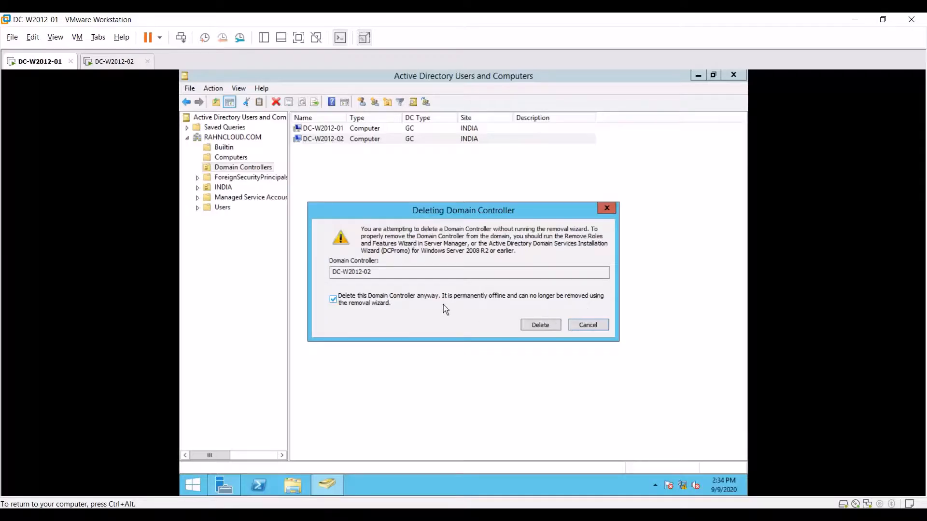
{"action": "left_click", "coordinate": [540, 324]}
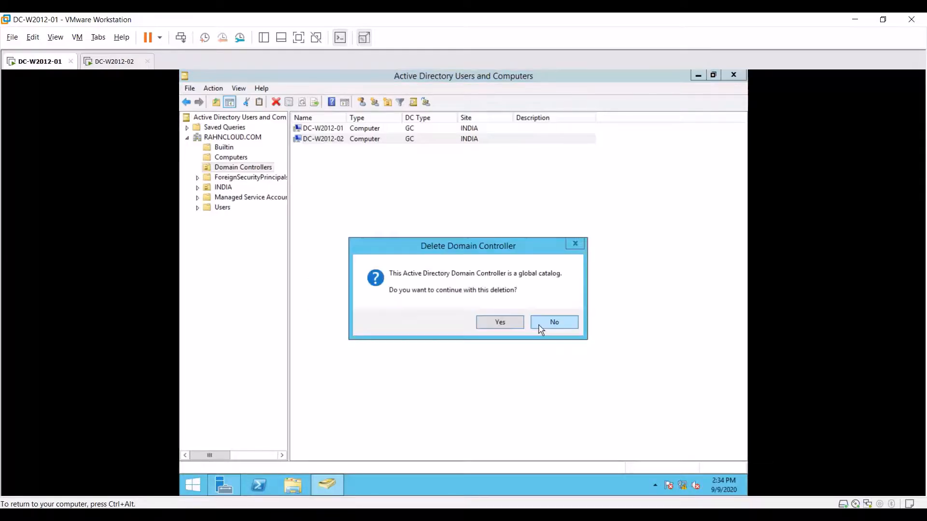
{"action": "left_click", "coordinate": [510, 327]}
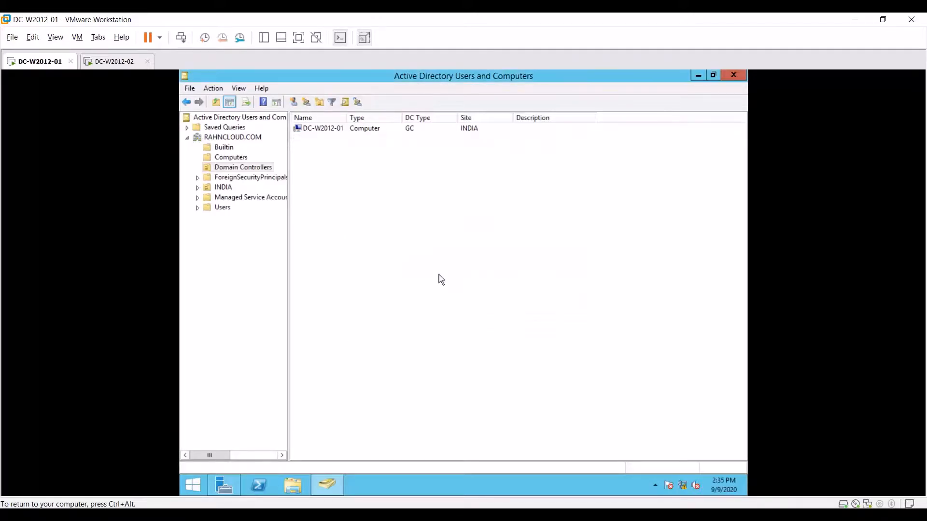
{"action": "left_click", "coordinate": [246, 169]}
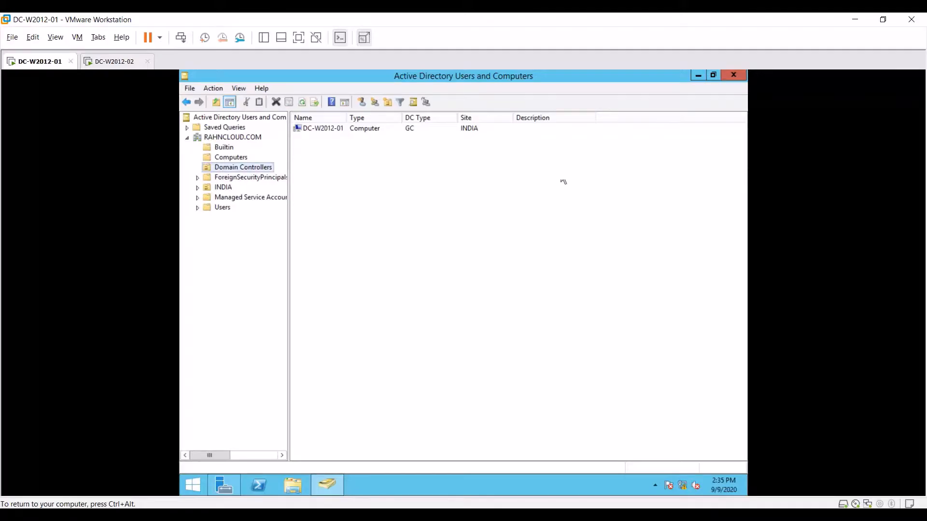
- Minimize Users and Computers and launch Active Directory Sites and Services maximized from Server Manager's Tools
{"action": "left_click", "coordinate": [698, 76]}
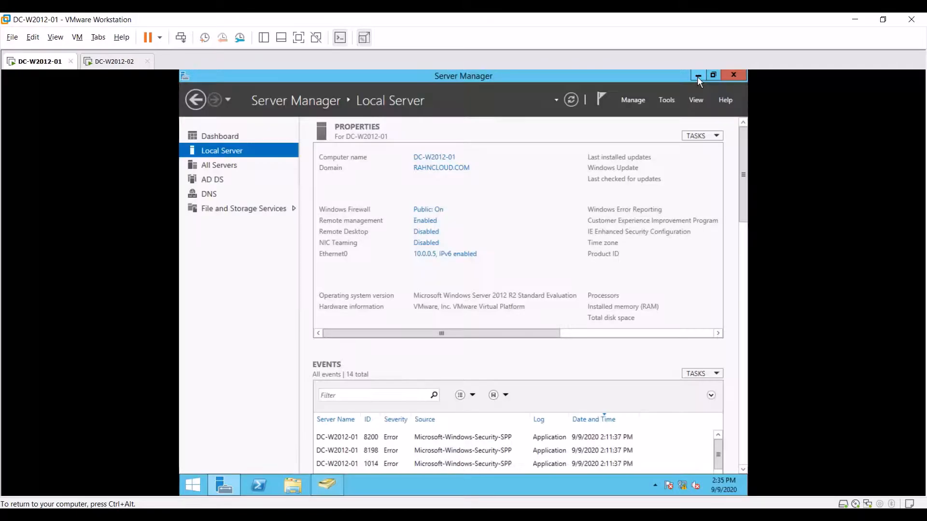
{"action": "left_click", "coordinate": [668, 100]}
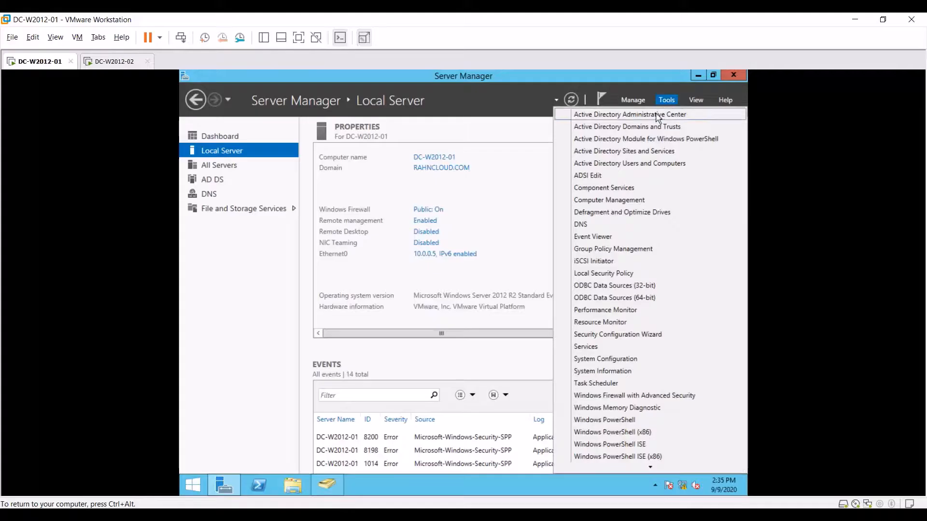
{"action": "left_click", "coordinate": [635, 153]}
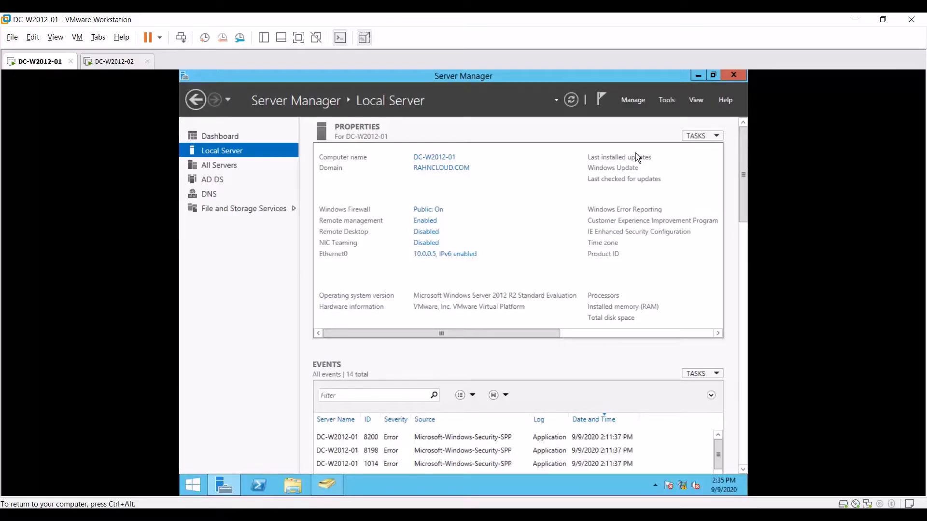
{"action": "left_click", "coordinate": [676, 102]}
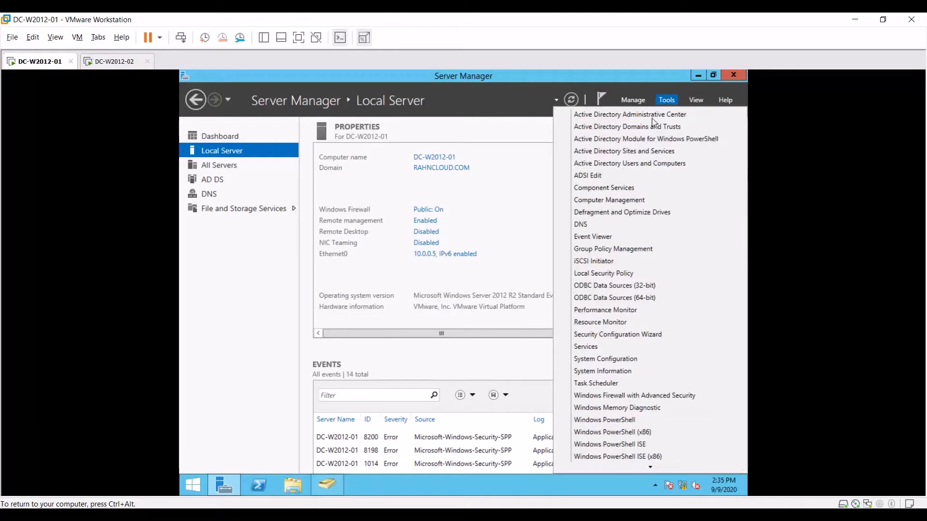
{"action": "left_click", "coordinate": [644, 152]}
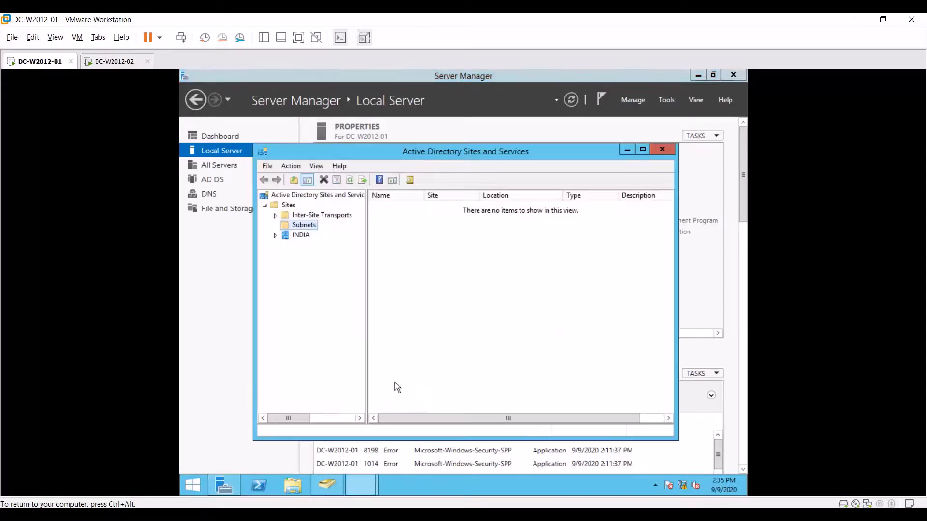
{"action": "left_click", "coordinate": [643, 149]}
- Expand Sites > INDIA > Servers and inspect the DC-W2012-01, US-DC-W2012 and DC-W2012-02 entries
{"action": "left_click", "coordinate": [198, 127]}
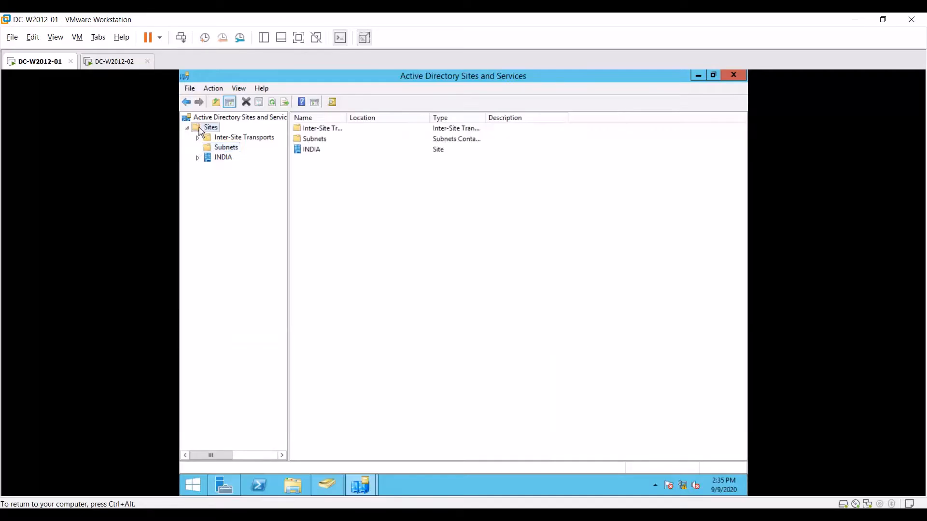
{"action": "left_click", "coordinate": [198, 158]}
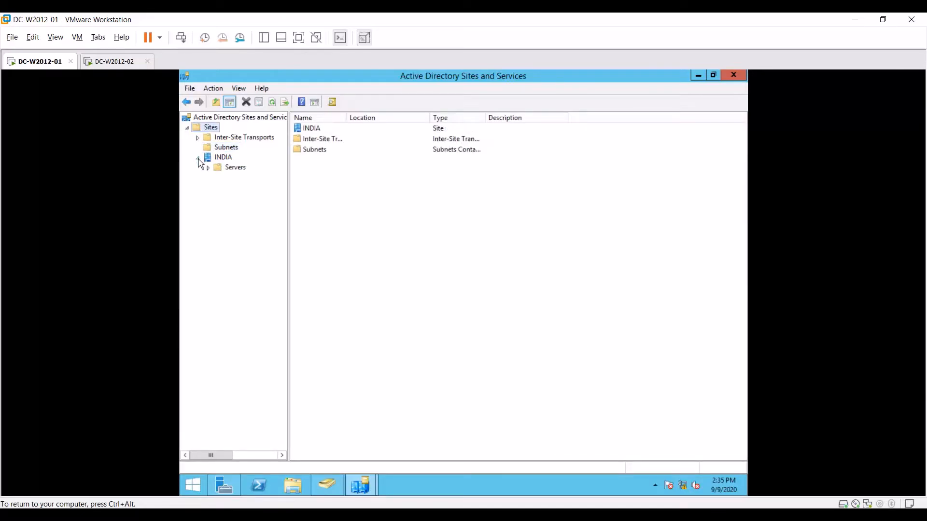
{"action": "left_click", "coordinate": [209, 167]}
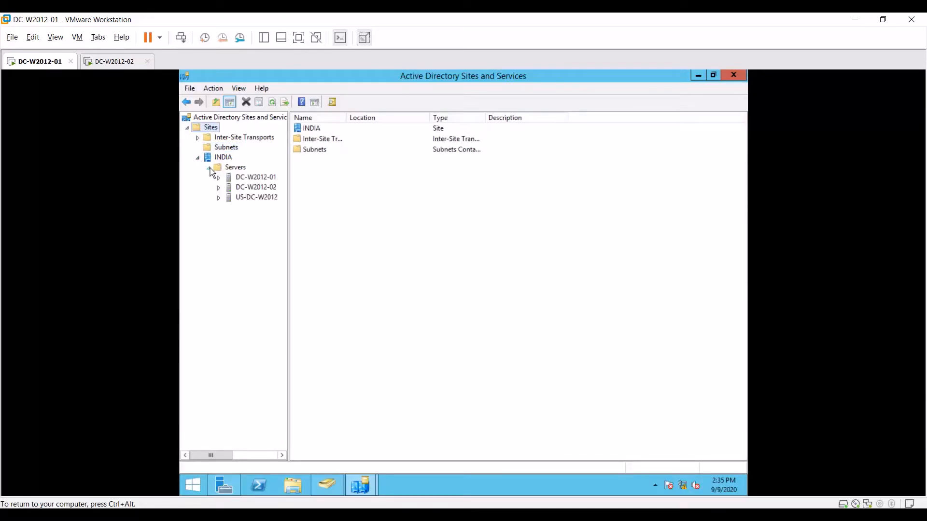
{"action": "left_click", "coordinate": [234, 169]}
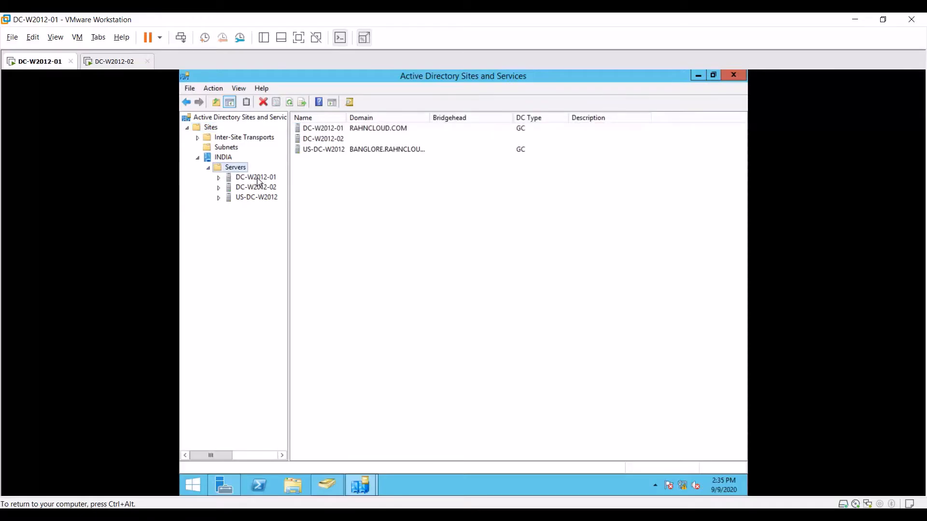
{"action": "left_click", "coordinate": [255, 178]}
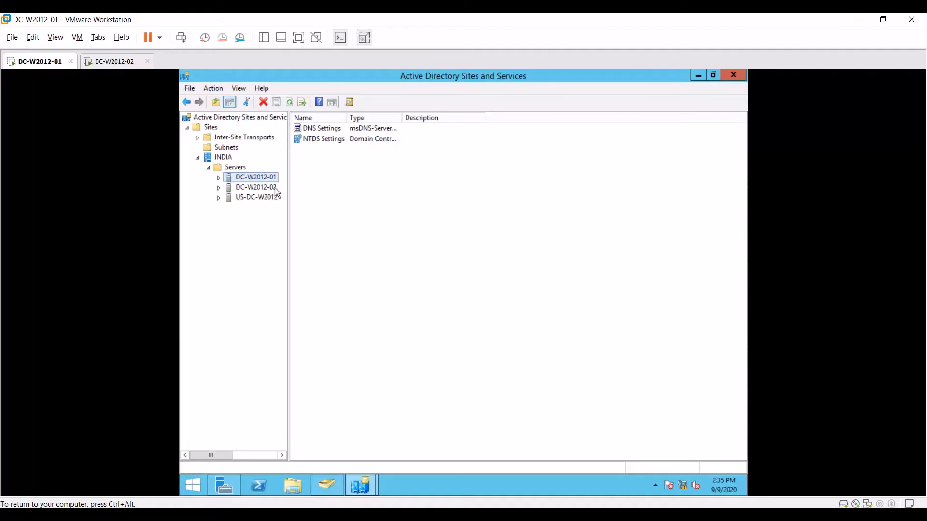
{"action": "left_click", "coordinate": [245, 199]}
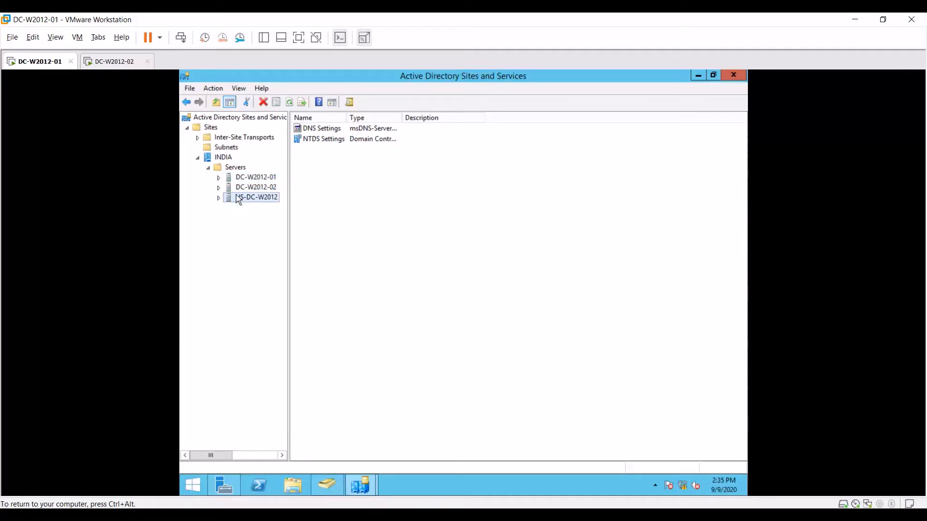
{"action": "left_click", "coordinate": [240, 188]}
{"action": "left_click", "coordinate": [228, 169]}
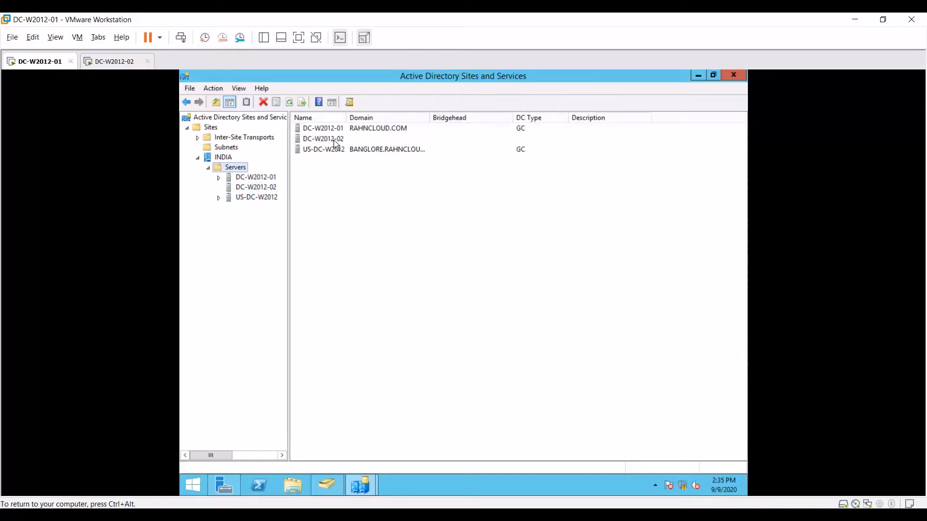
{"action": "left_click", "coordinate": [322, 118]}
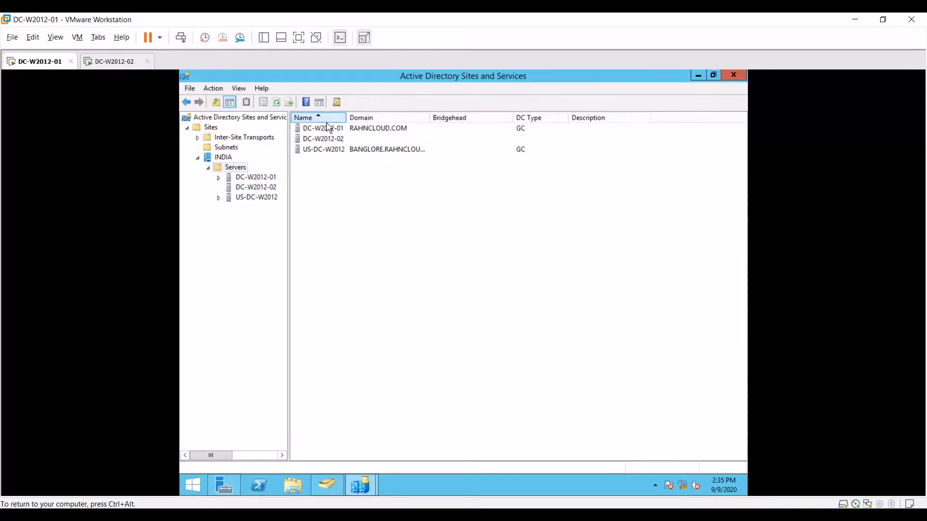
{"action": "left_click", "coordinate": [358, 119]}
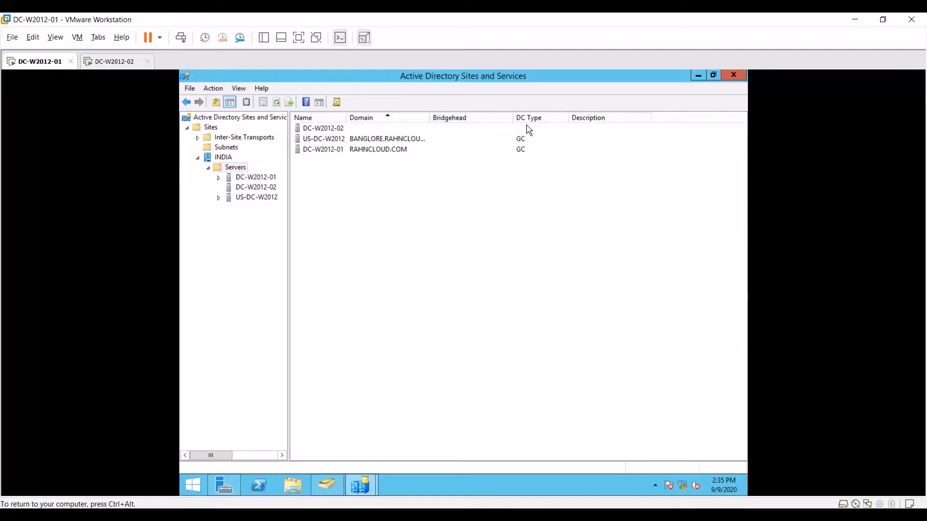
- Delete the DC-W2012-02 server object and refresh the INDIA Servers list
{"action": "left_click", "coordinate": [319, 129]}
{"action": "right_click", "coordinate": [318, 131]}
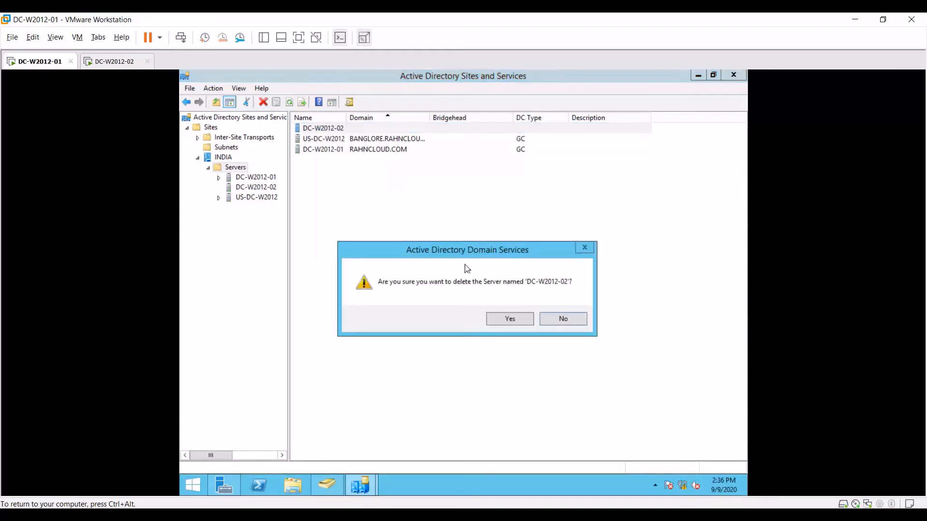
{"action": "left_click", "coordinate": [502, 319]}
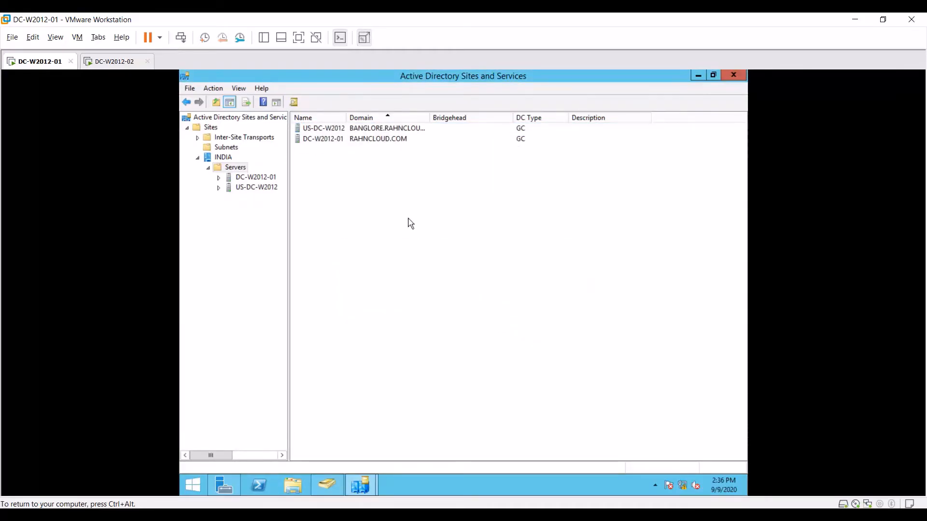
{"action": "left_click", "coordinate": [278, 102]}
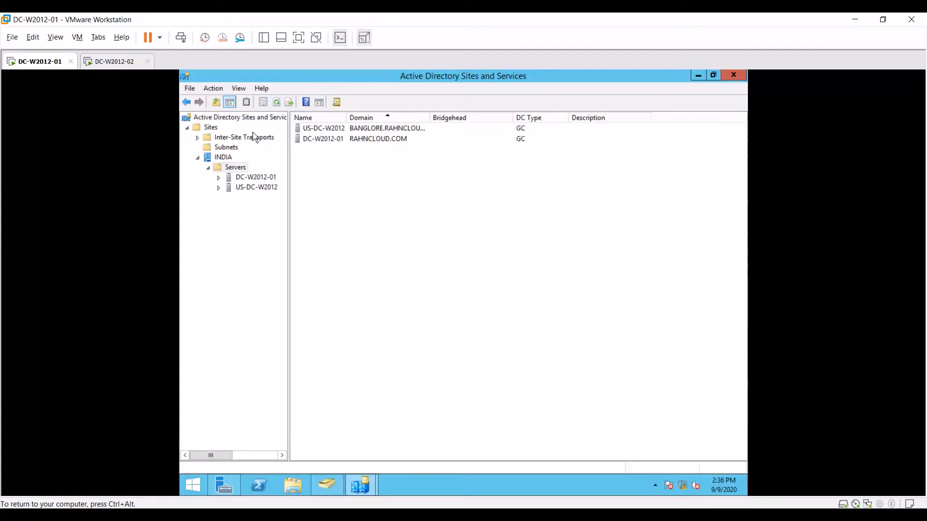
{"action": "left_click", "coordinate": [240, 168]}
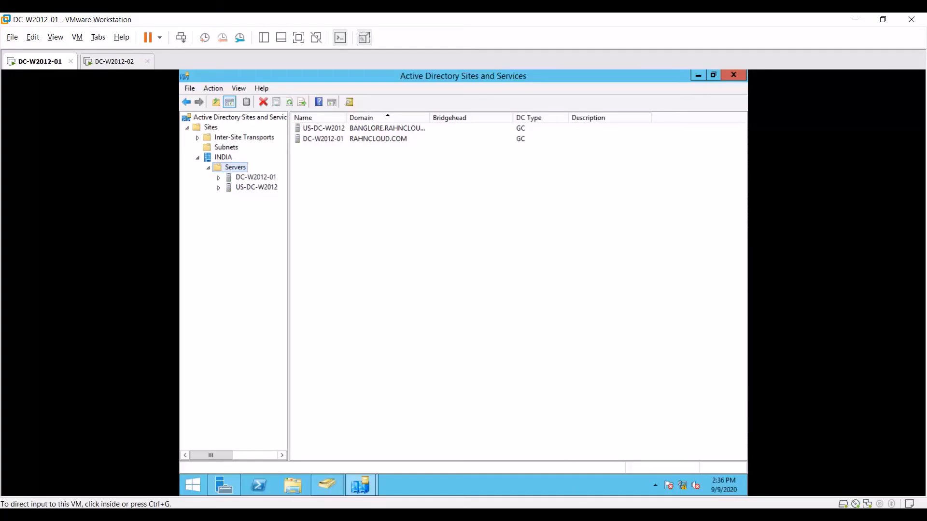
{"action": "mouse_move", "coordinate": [580, 516]}
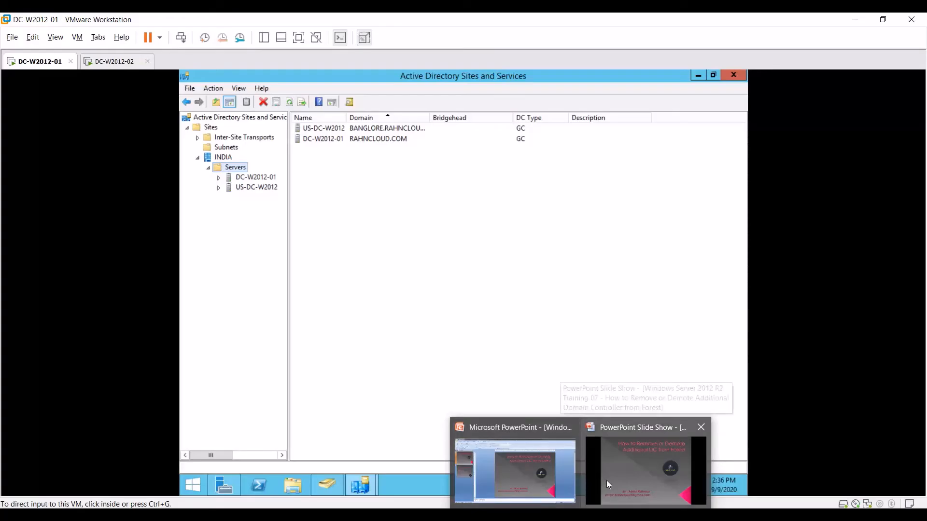
- Bring the PowerPoint slide show forward and advance to the closing thank-you slide
{"action": "left_click", "coordinate": [621, 475]}
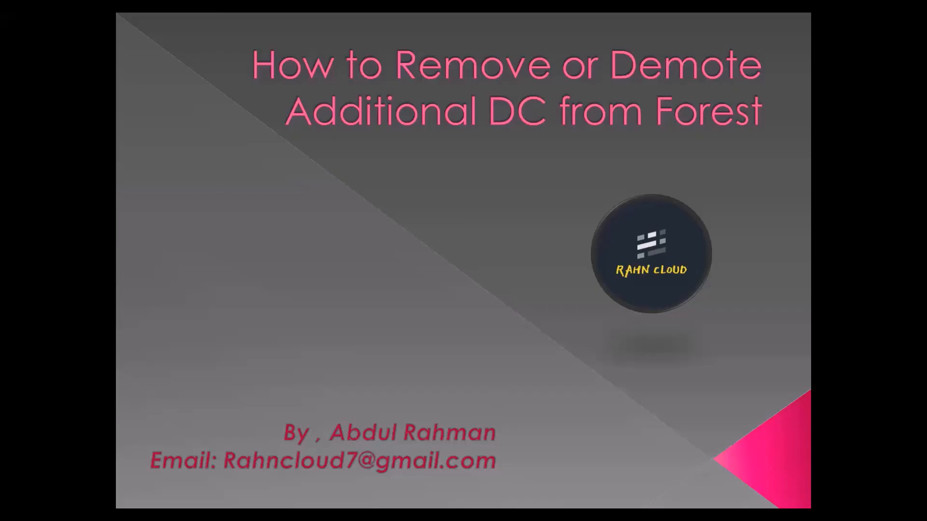
{"action": "key", "text": "Right"}
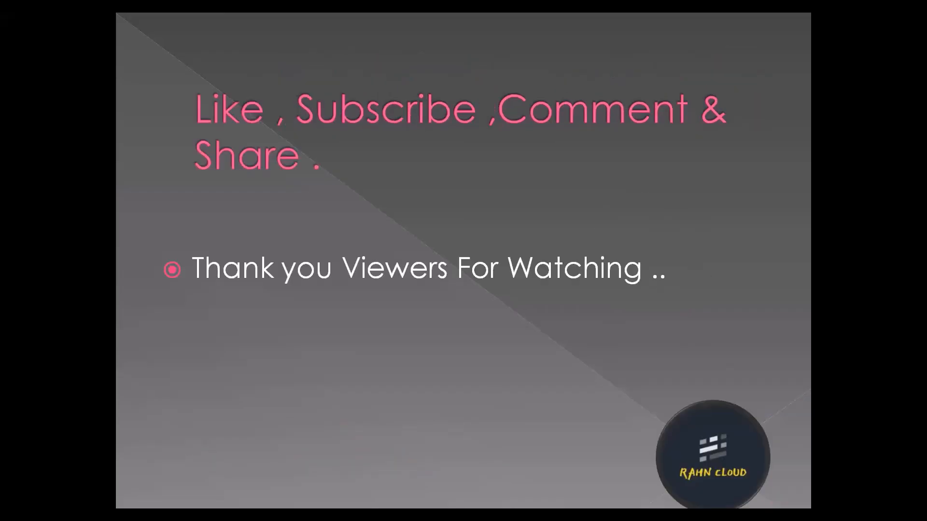